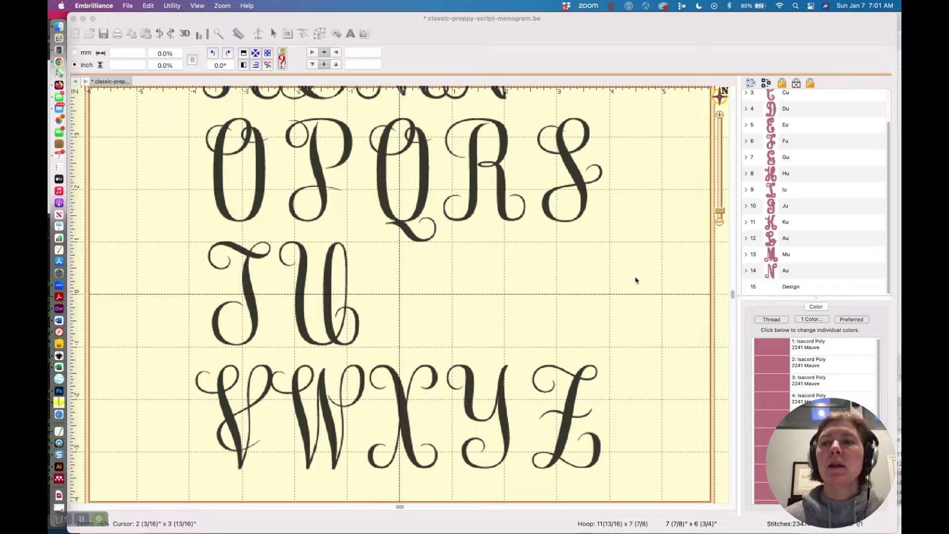
Step: Zoom in and centre the view on the script letters O and P
left_click(721, 227)
left_click(720, 225)
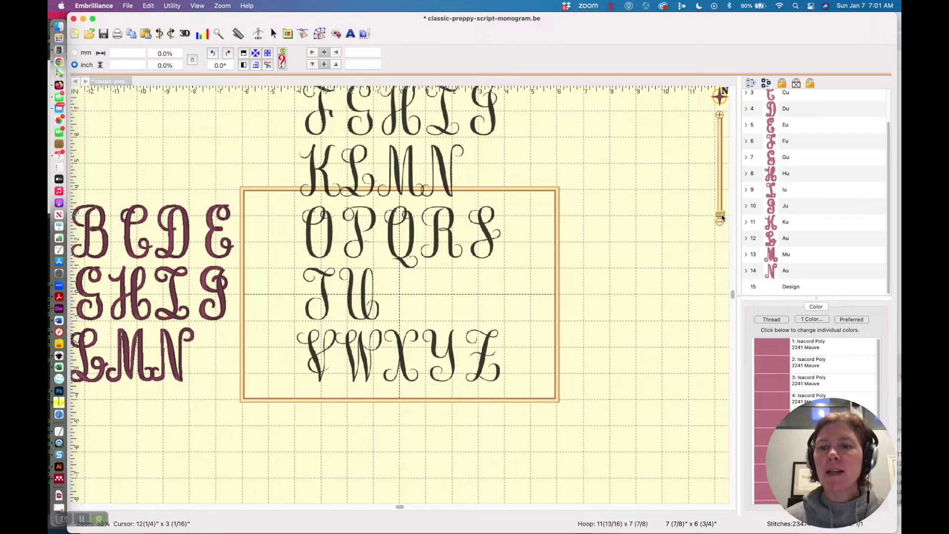
scroll(722, 216, "up", 3)
scroll(722, 216, "down", 3)
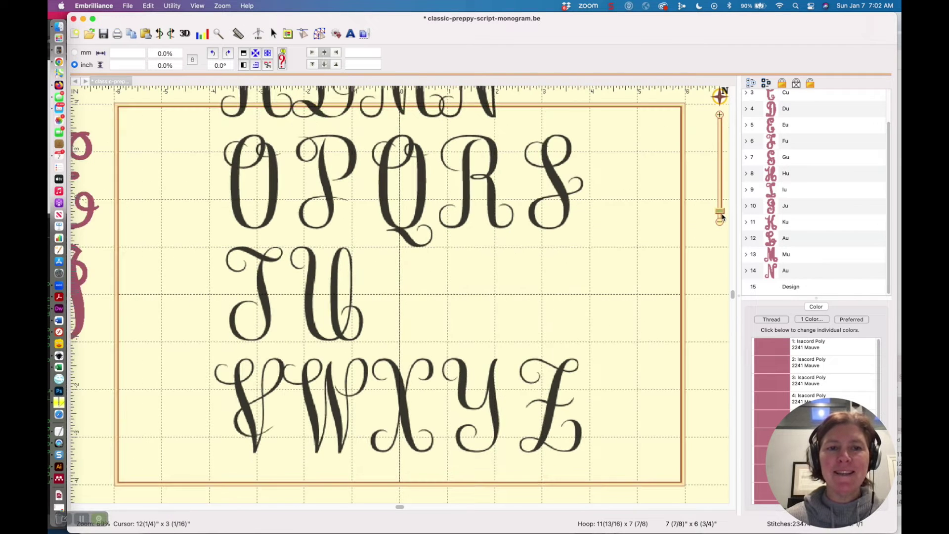
scroll(722, 219, "down", 3)
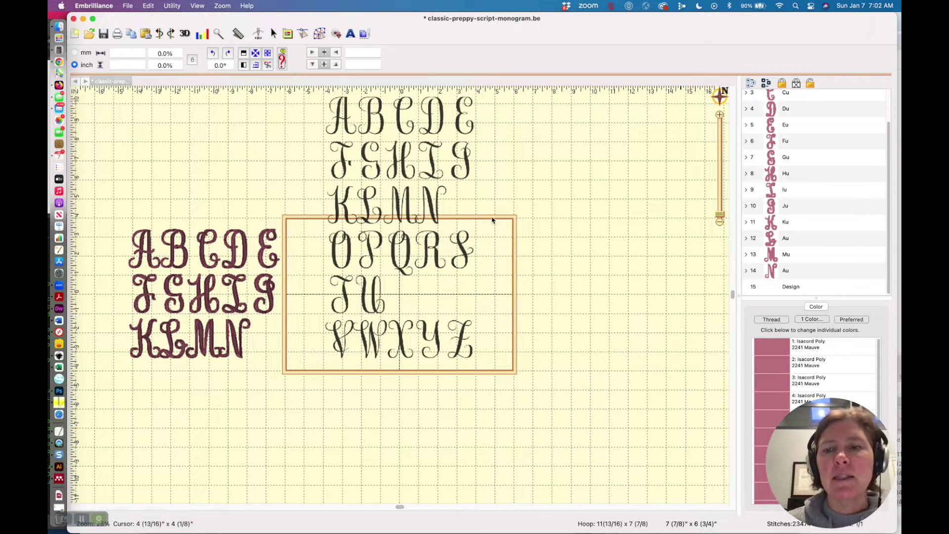
left_click_drag(721, 216, 722, 214)
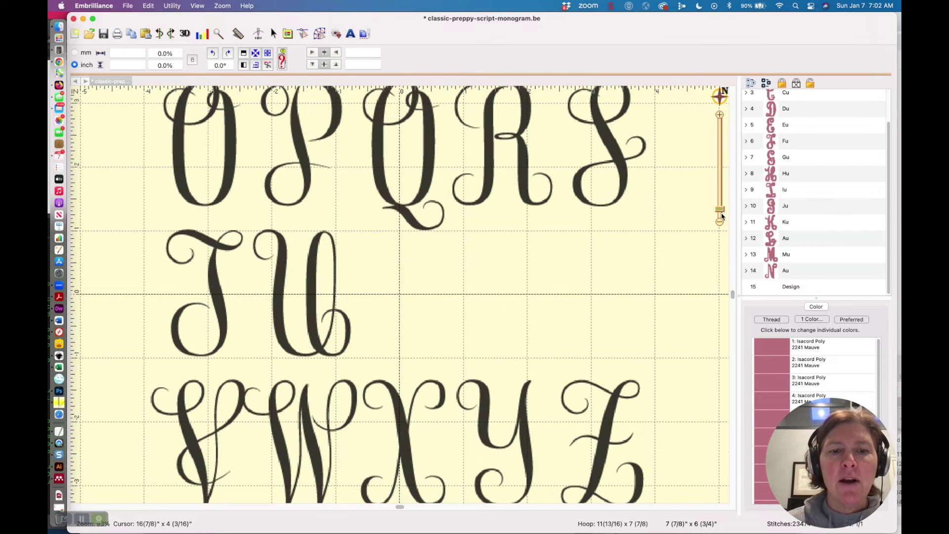
left_click(722, 216)
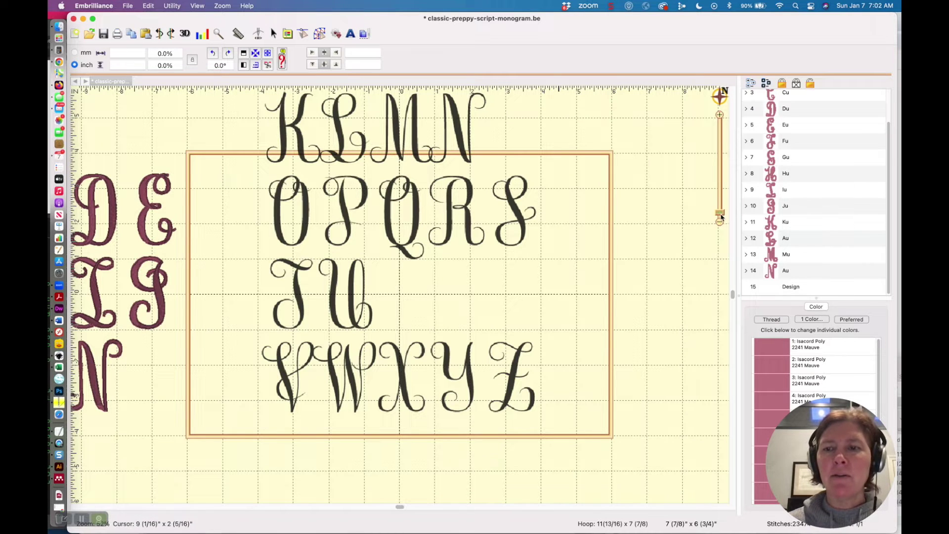
left_click_drag(721, 214, 720, 208)
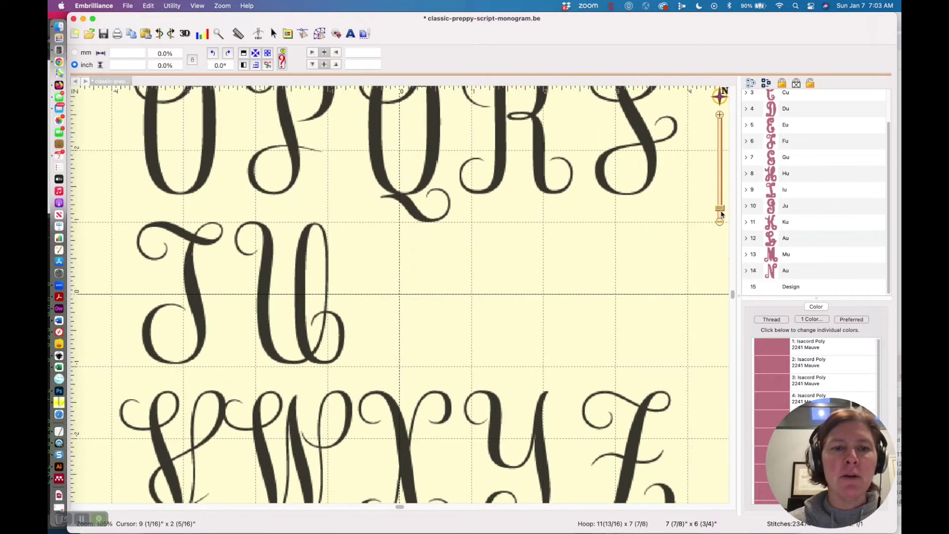
left_click_drag(353, 329, 400, 423)
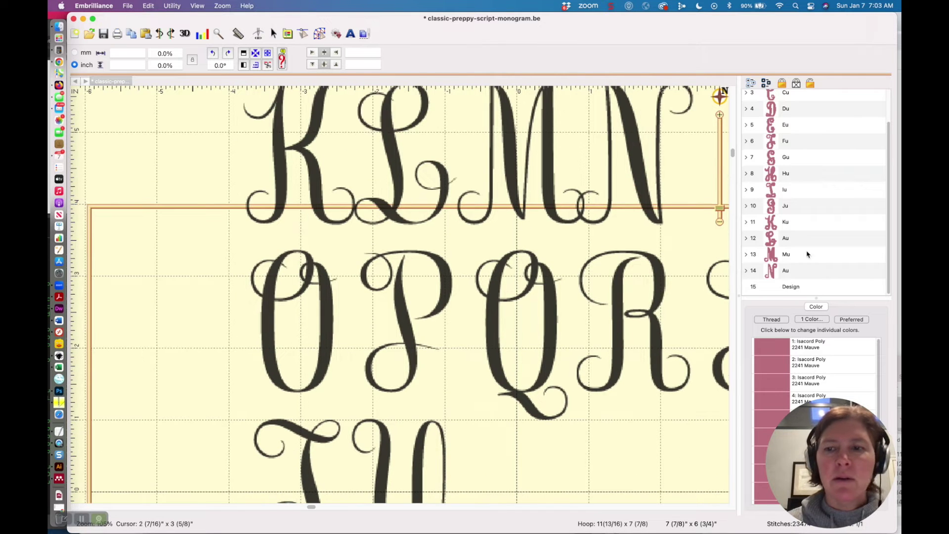
left_click_drag(721, 212, 719, 199)
left_click_drag(372, 261, 548, 184)
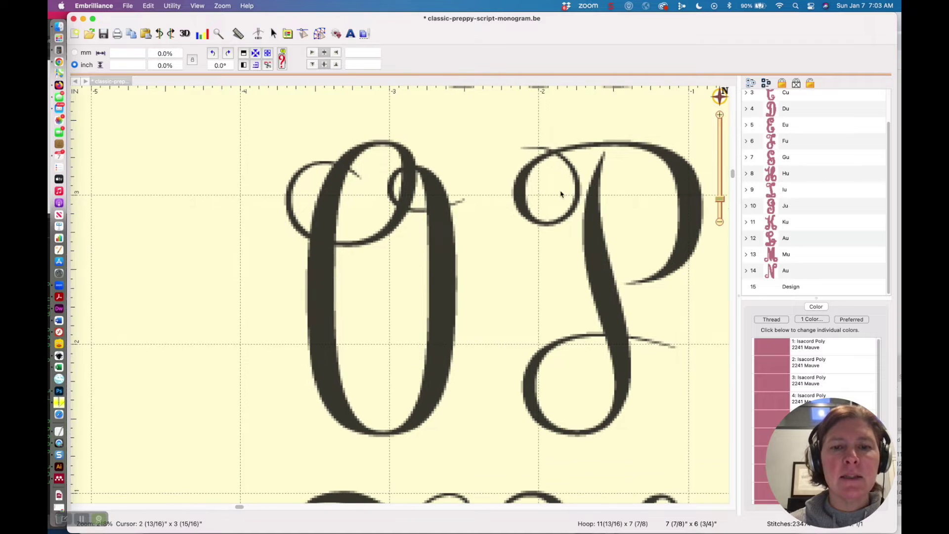
Step: In Create mode, draw a short two-point satin column across the top of the O
left_click(258, 33)
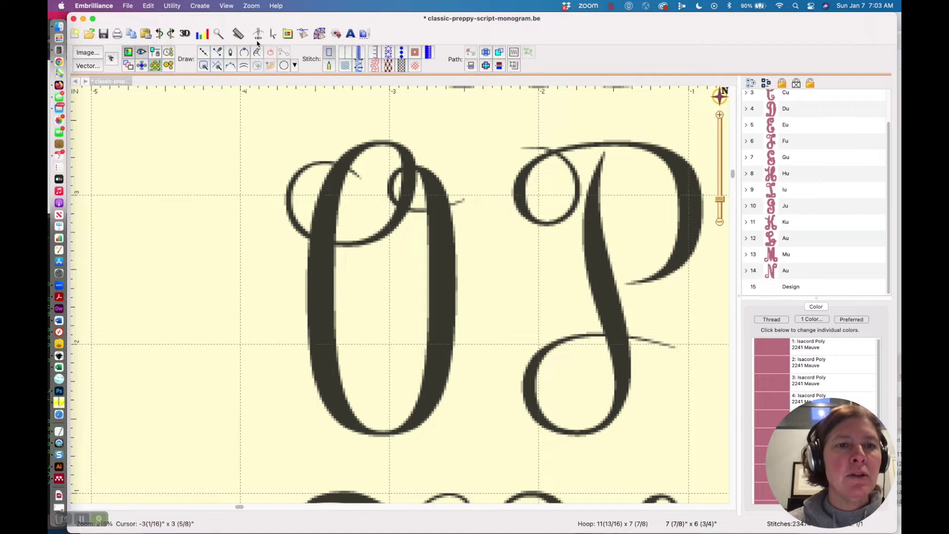
left_click(256, 55)
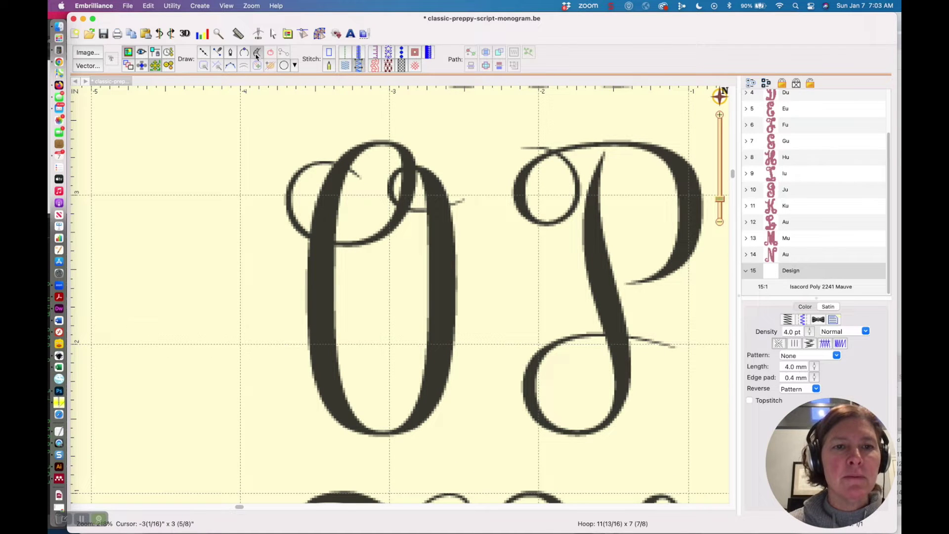
left_click(359, 181)
left_click(365, 175)
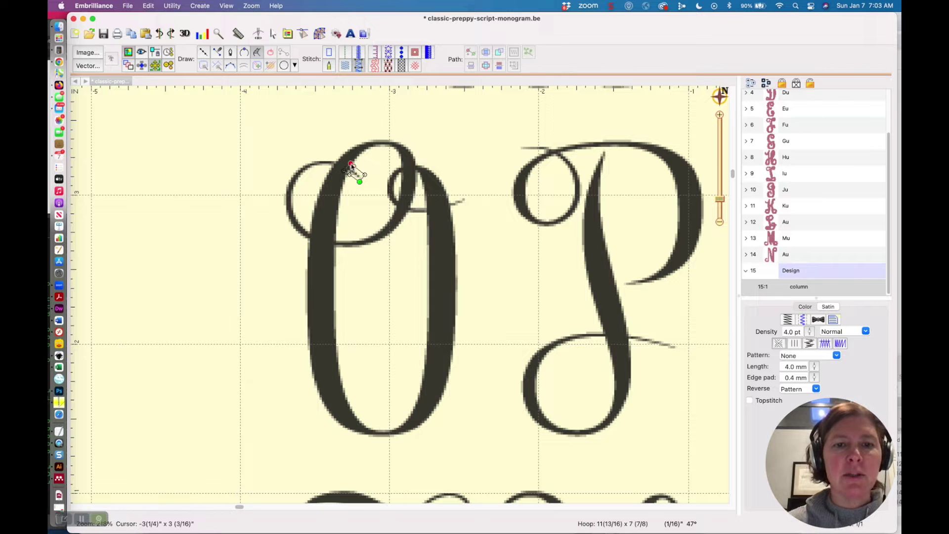
key("Return")
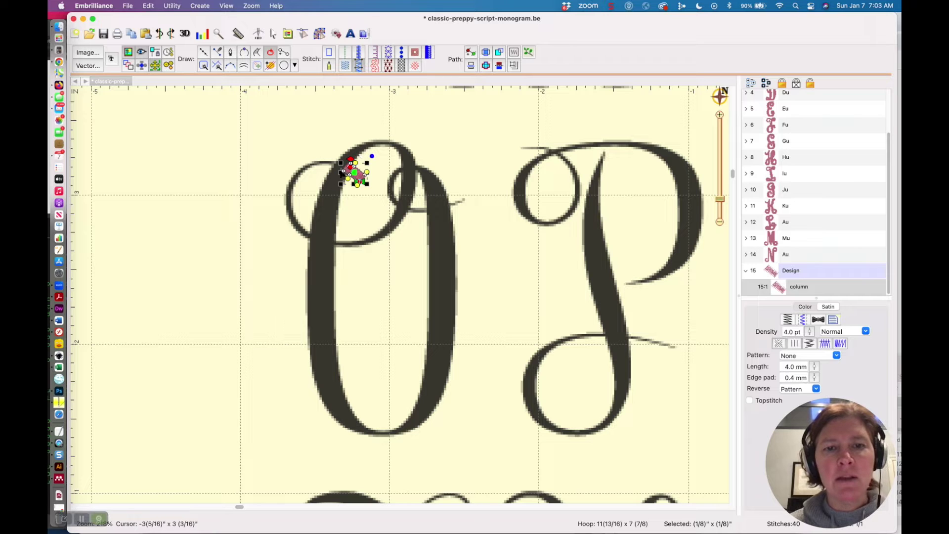
left_click(354, 171)
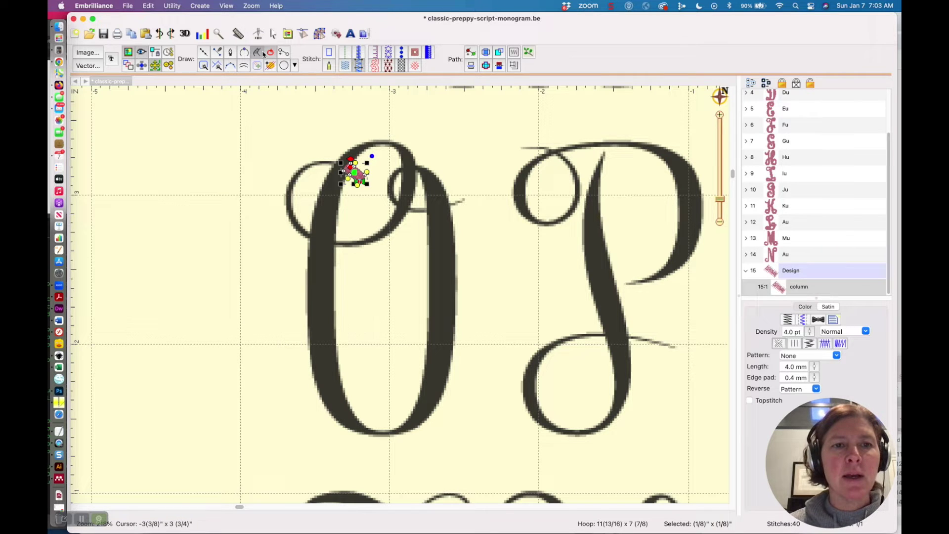
Step: Trace paired edge points down the O's upper-left flourish loop into a curved satin column 15:2
left_click(334, 167)
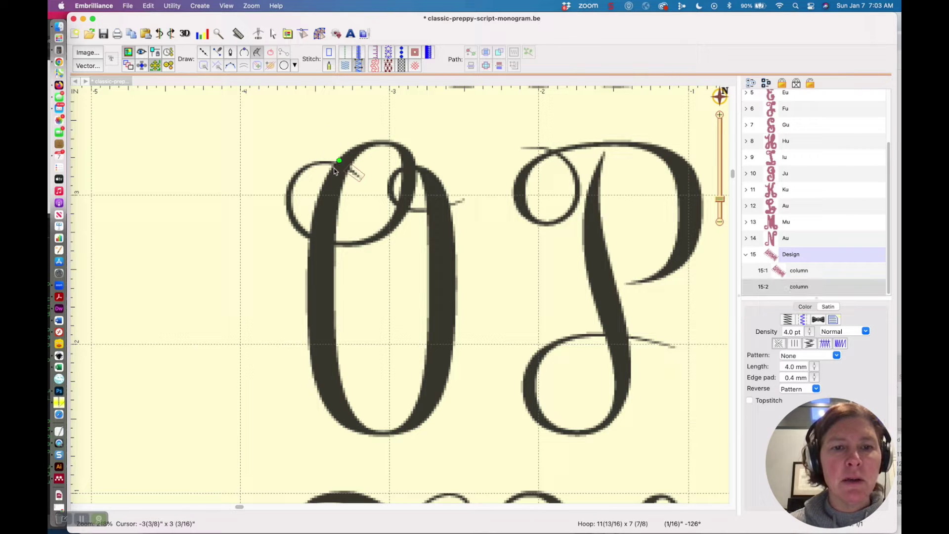
left_click(339, 160)
left_click(320, 157)
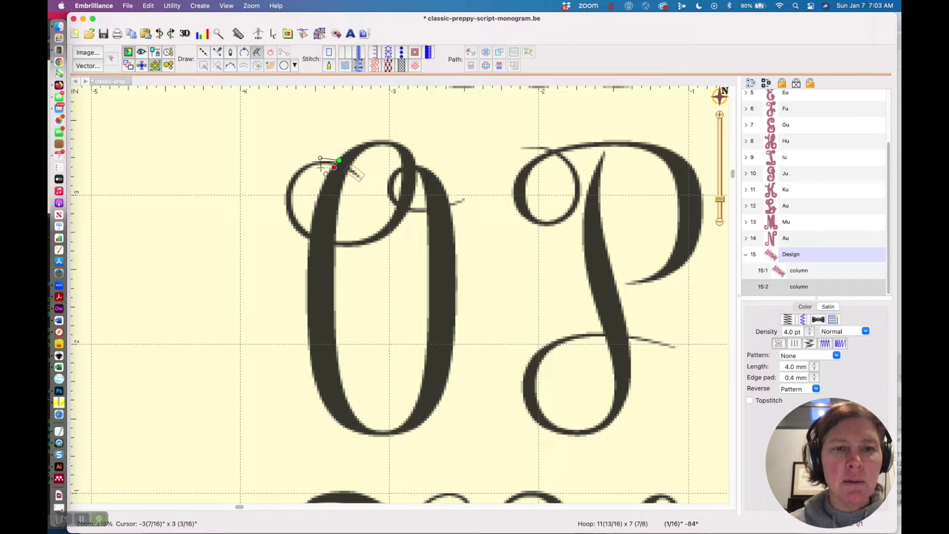
left_click(321, 167)
left_click(298, 164)
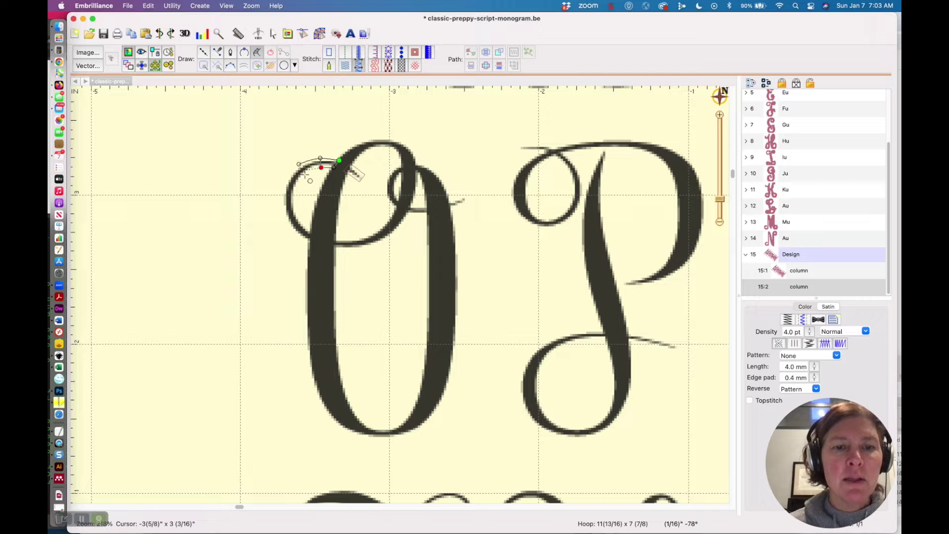
left_click(286, 179)
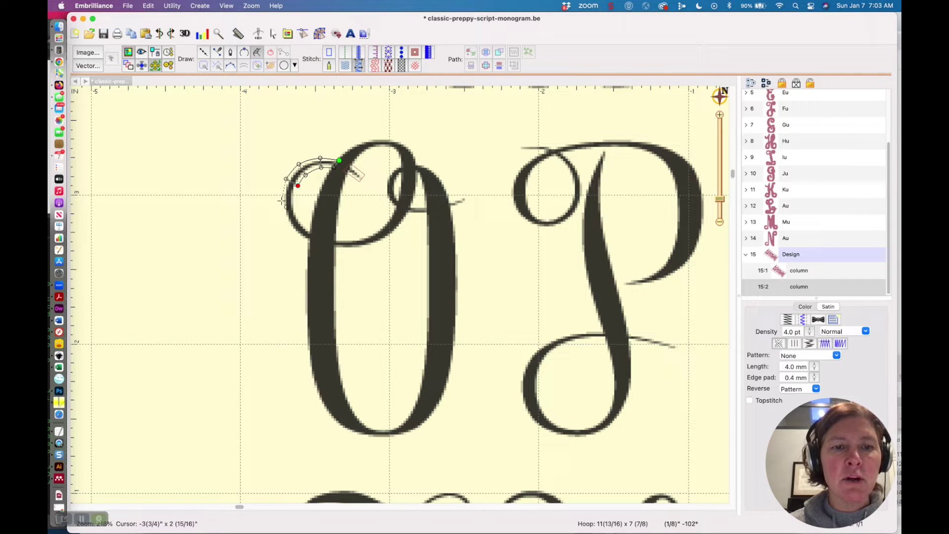
left_click(281, 200)
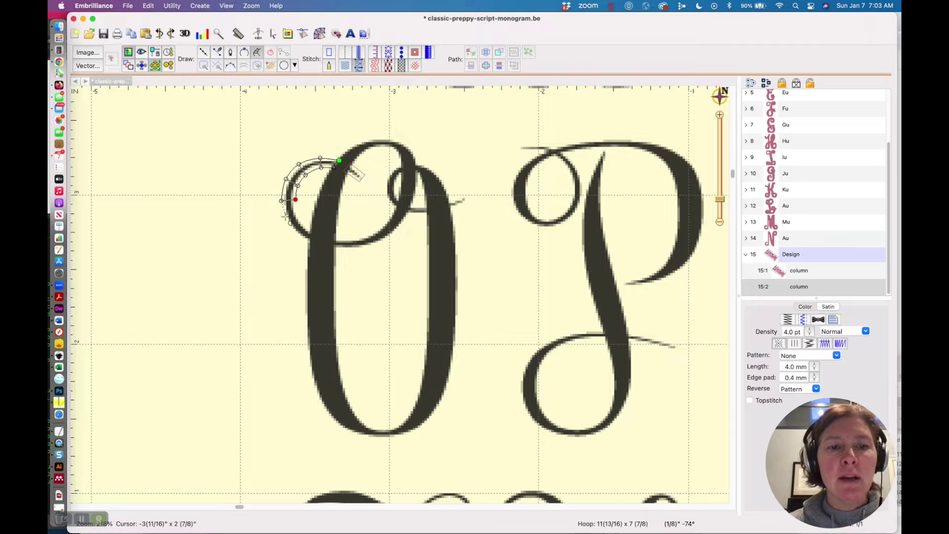
left_click(285, 216)
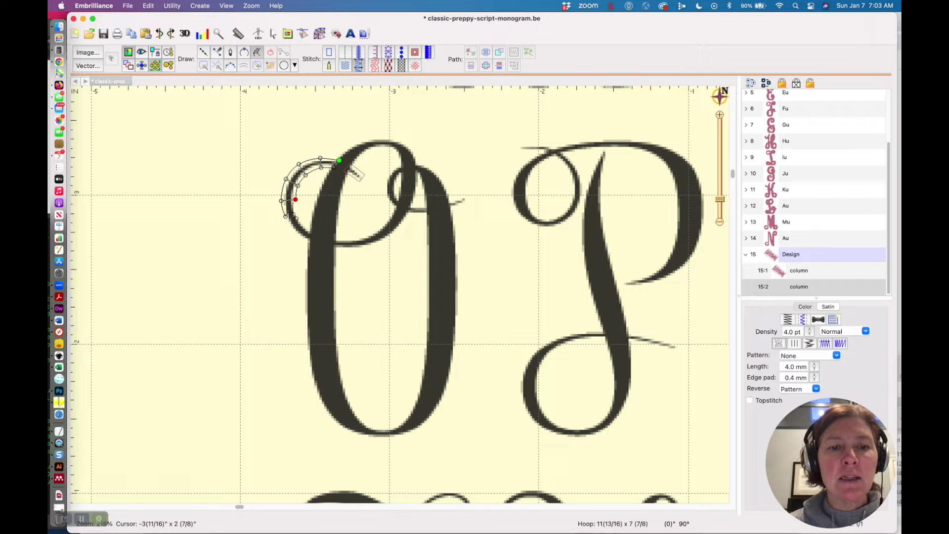
left_click(289, 226)
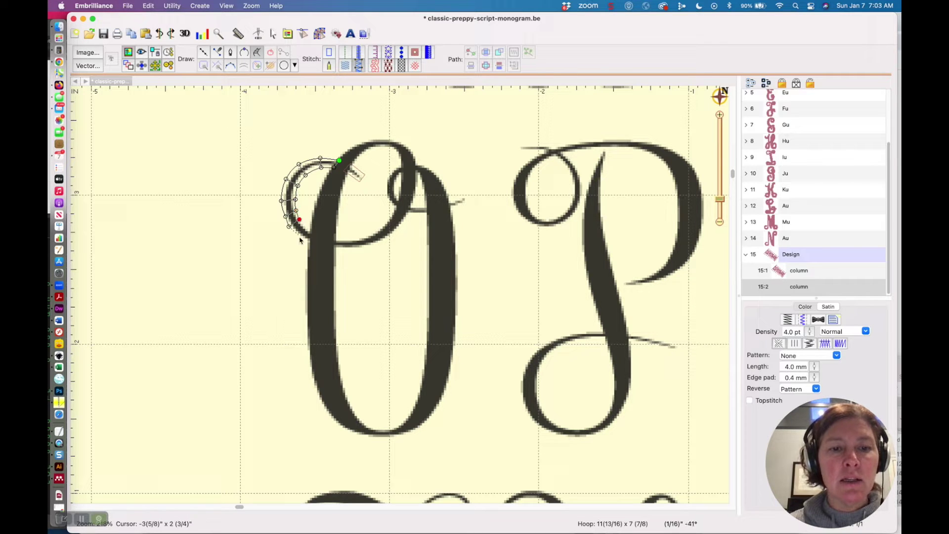
left_click(298, 237)
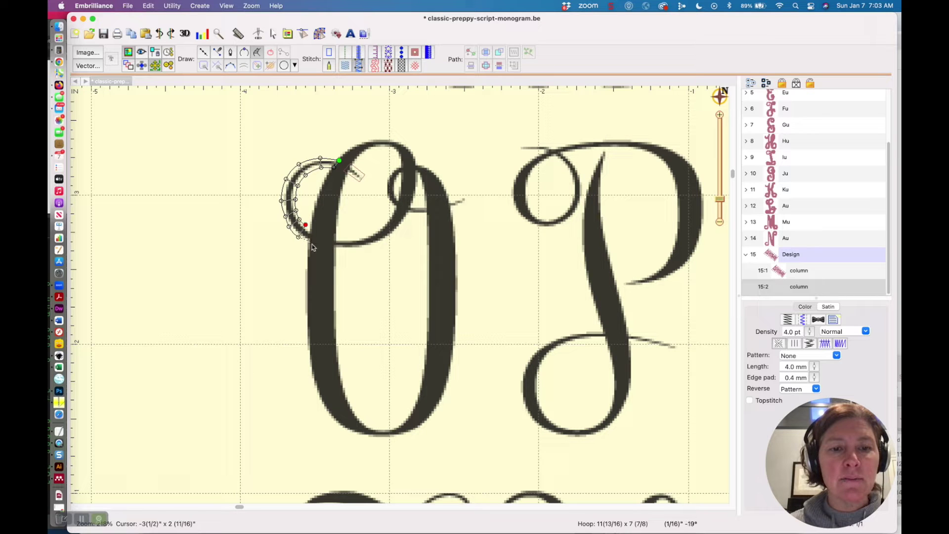
left_click(312, 246)
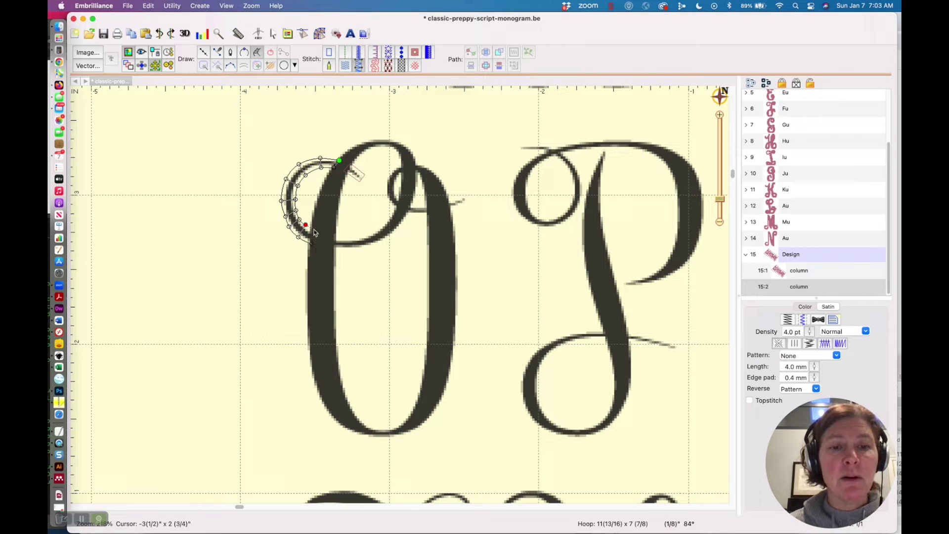
key("Return")
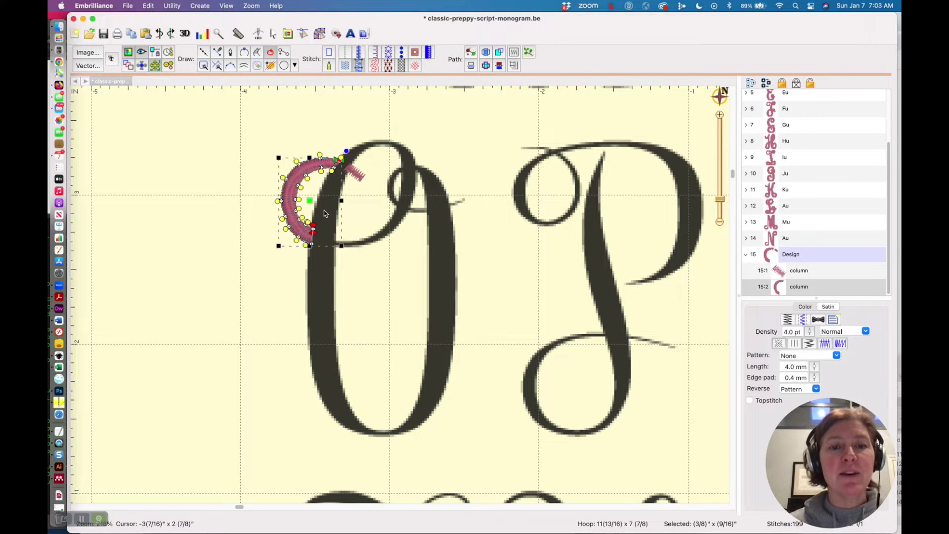
left_click(257, 52)
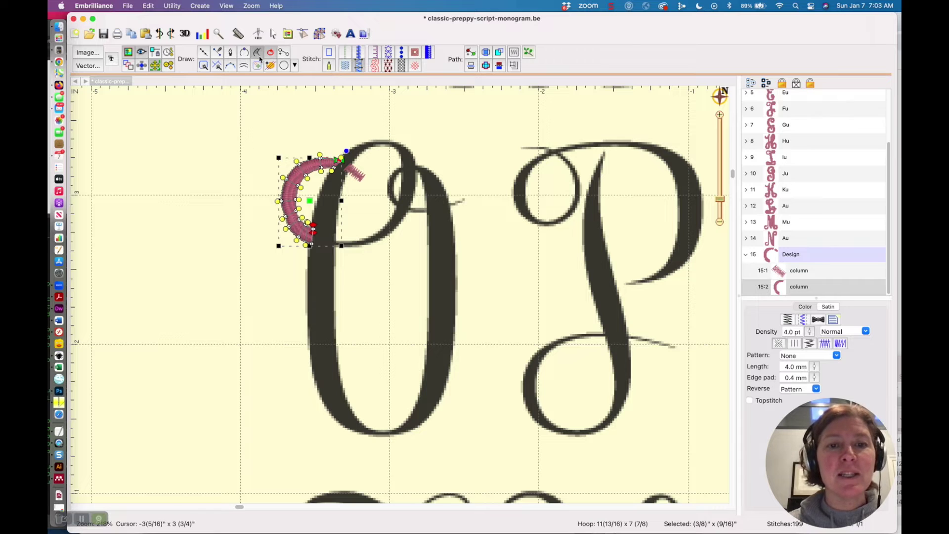
Step: Trace the lower arc of the O's loop as satin column 15:3, bringing the design to 374 stitches
left_click(335, 238)
left_click(335, 248)
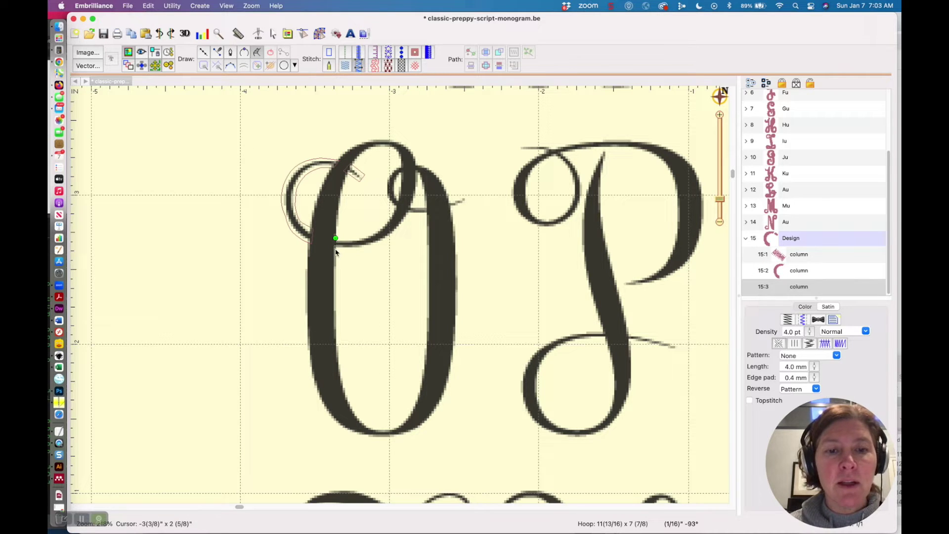
left_click(352, 238)
left_click(351, 251)
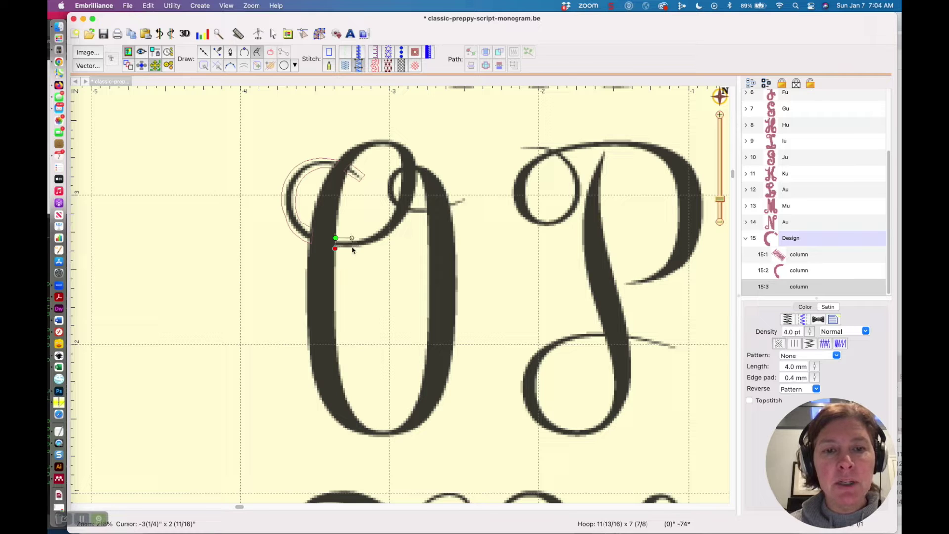
left_click(359, 238)
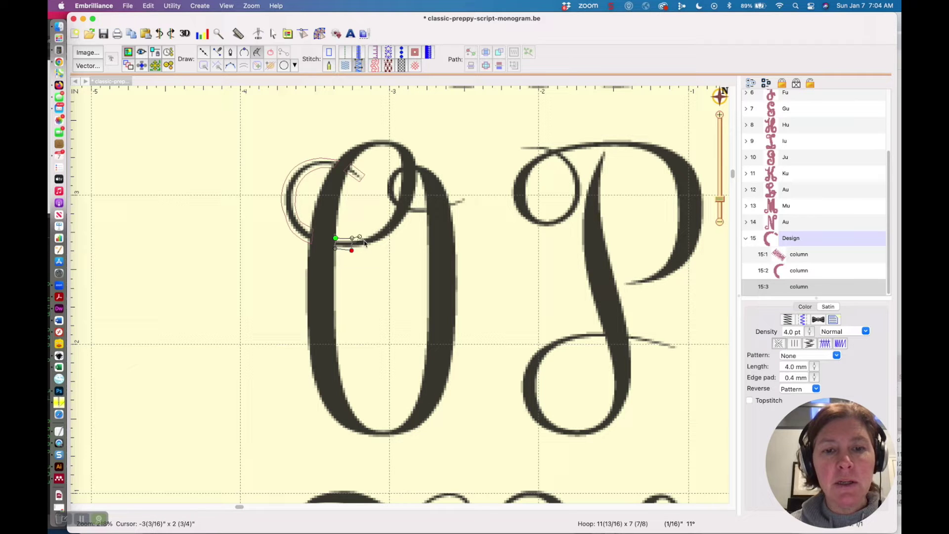
left_click(366, 248)
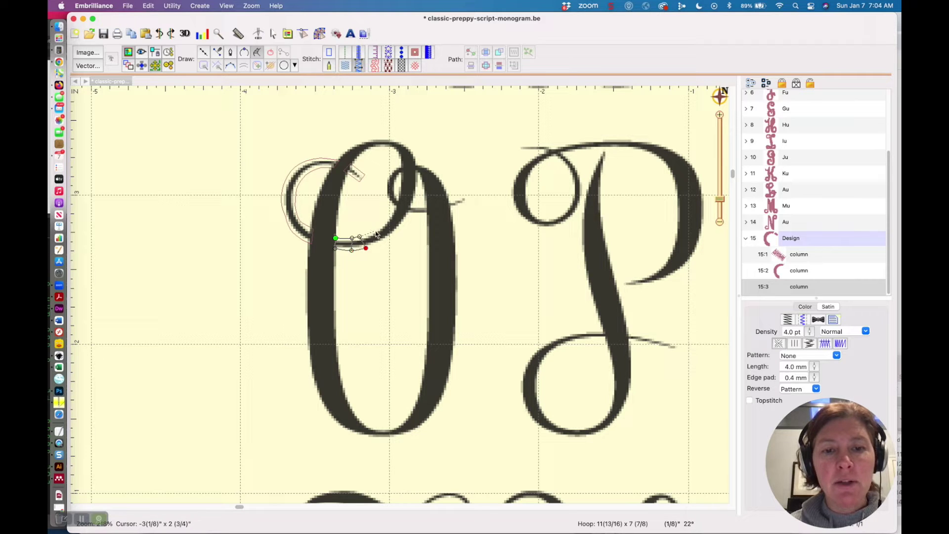
left_click(374, 231)
left_click(380, 243)
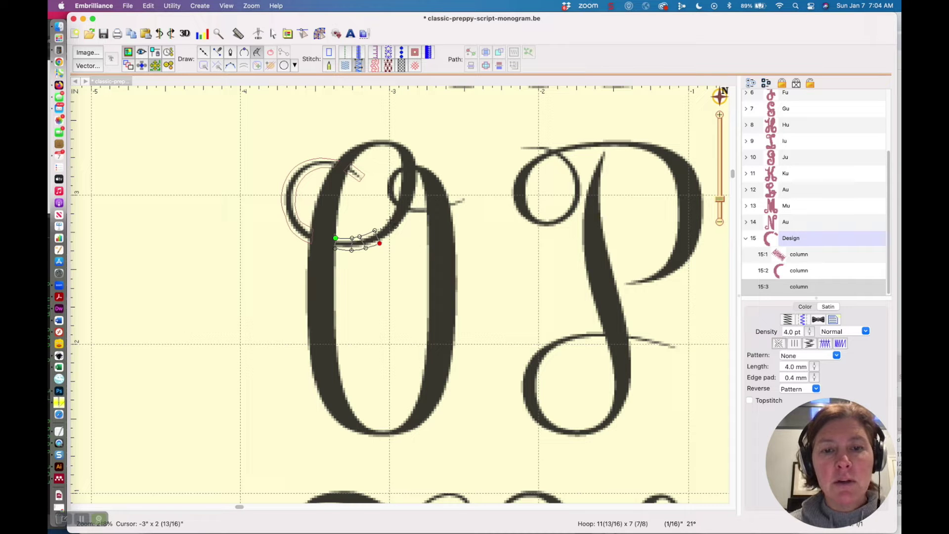
left_click(388, 219)
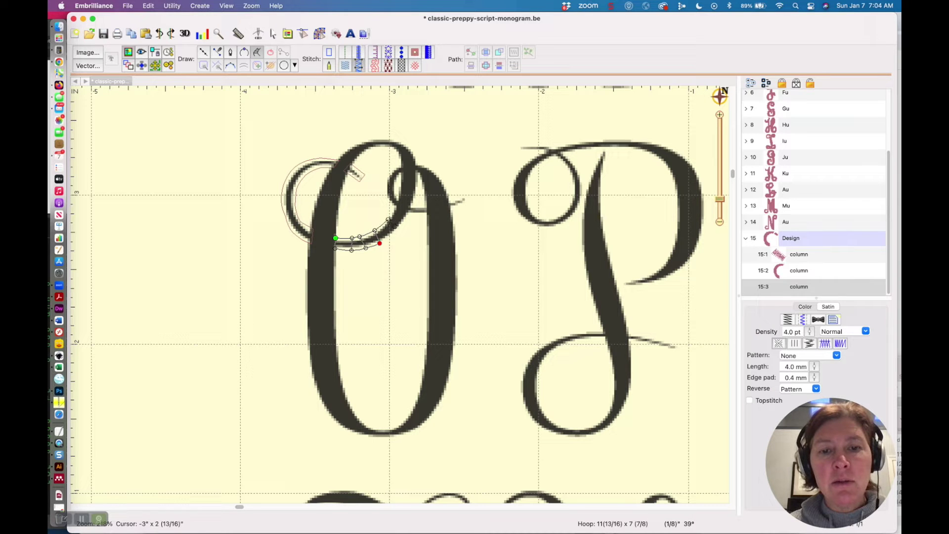
left_click(398, 232)
left_click(394, 210)
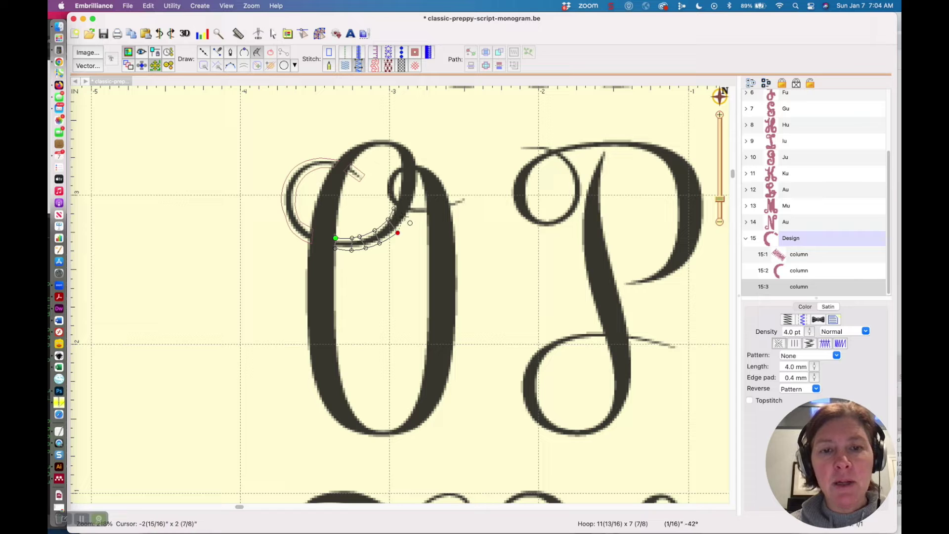
left_click(405, 217)
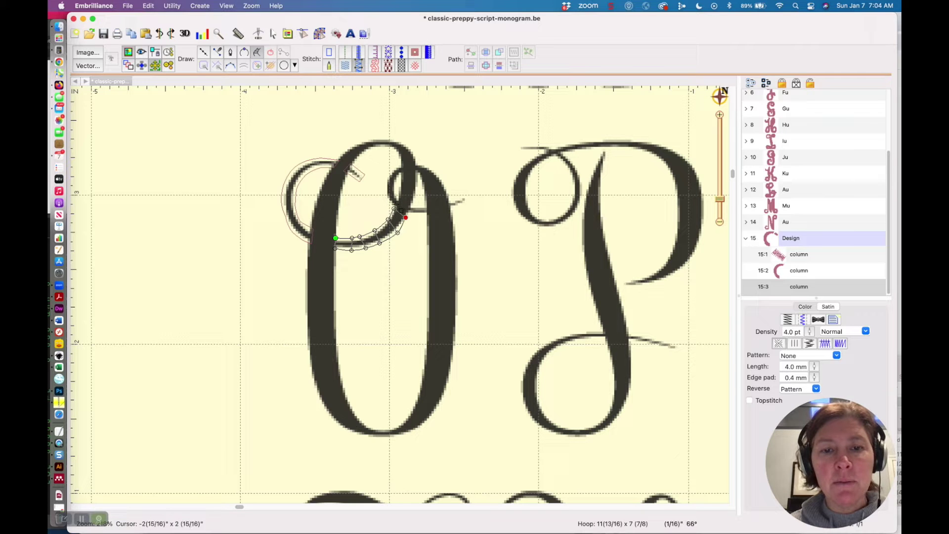
key("Return")
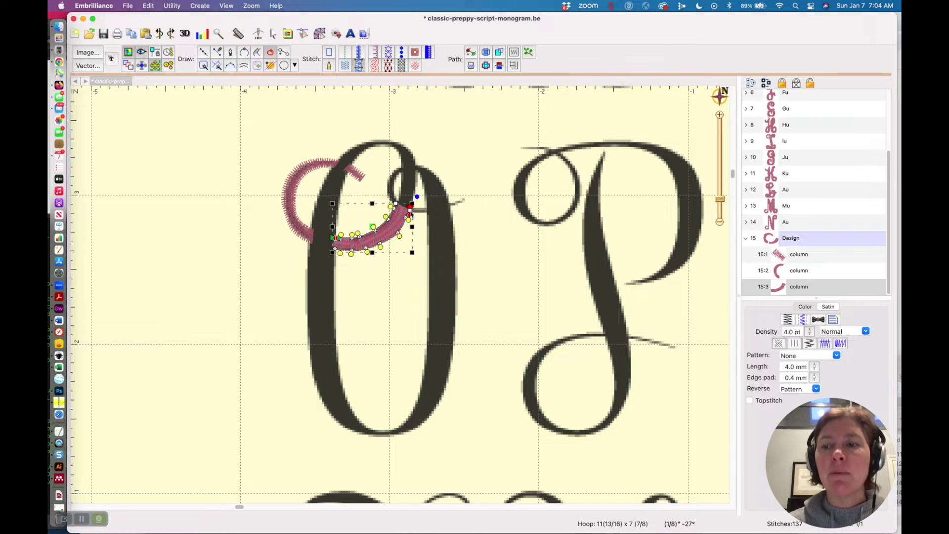
left_click(795, 239)
Step: Rename the O's three-column design group to 'Ou'
double_click(796, 241)
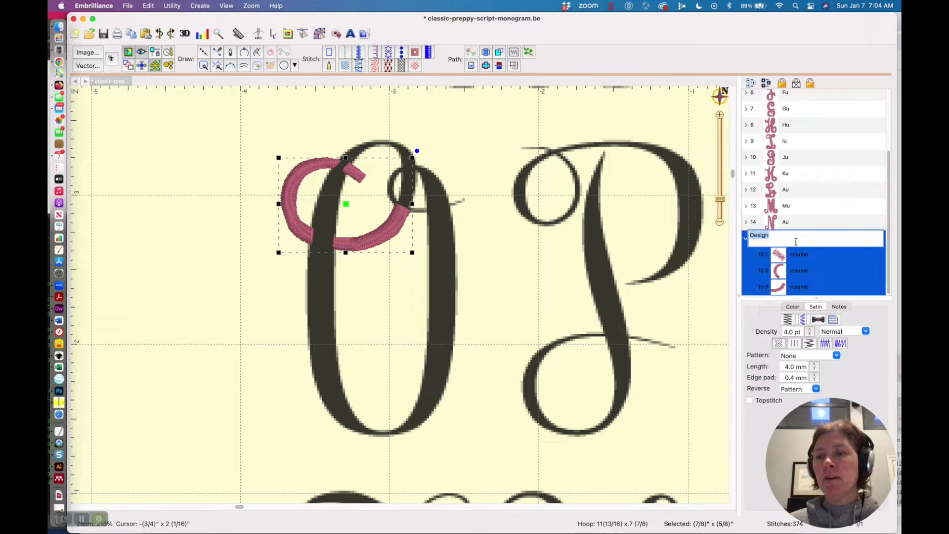
type("Ou")
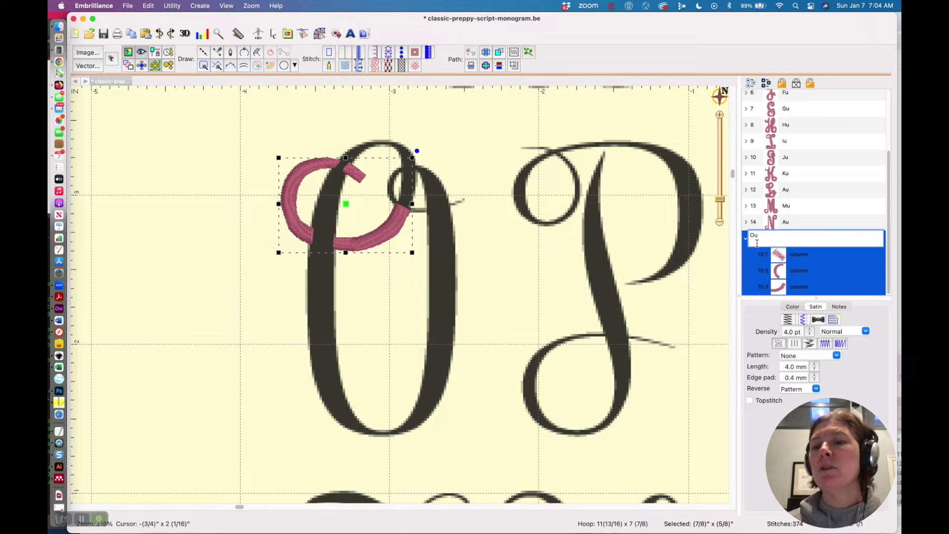
left_click(770, 228)
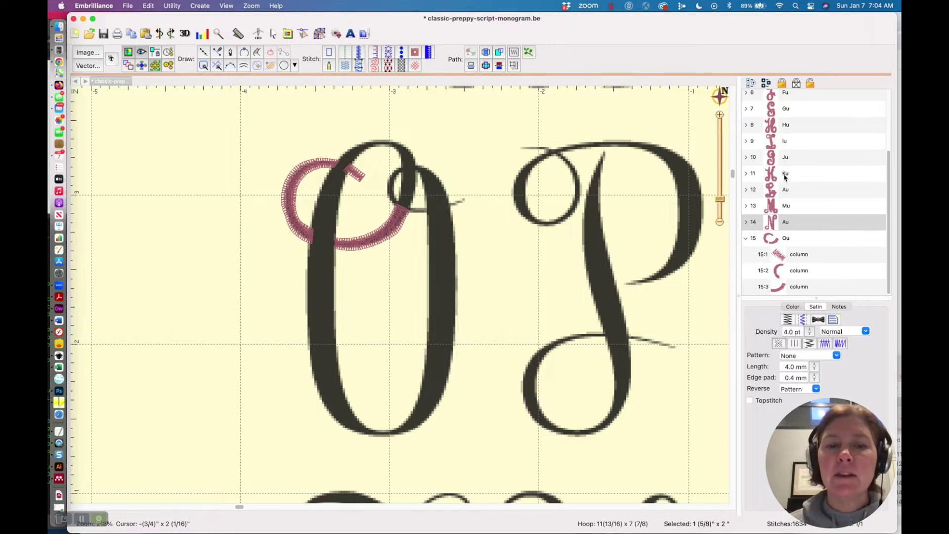
Step: Nudge a node on the O's lower arc column to reshape it slightly
left_click(389, 236)
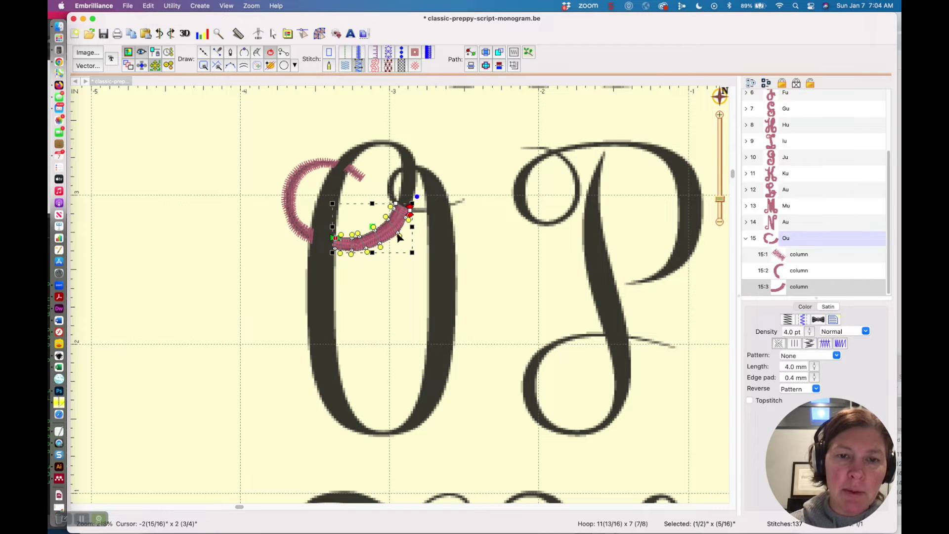
left_click_drag(399, 237, 398, 234)
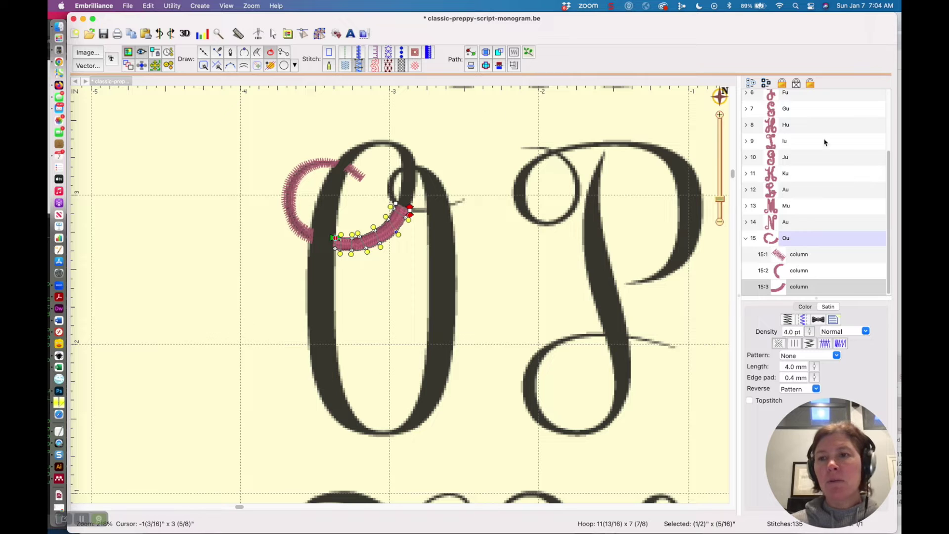
left_click(745, 238)
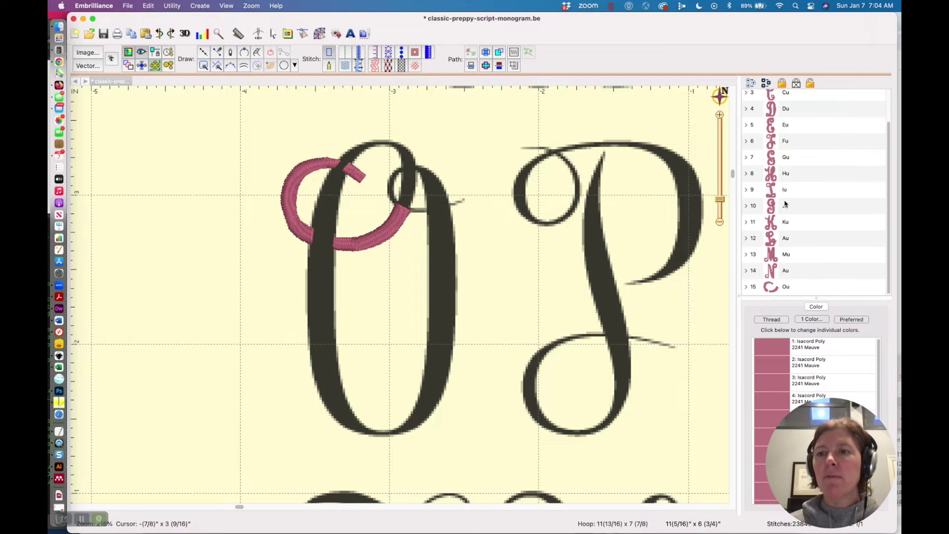
Step: Save the monogram file and zoom out until the full script alphabet is visible
key("super+s")
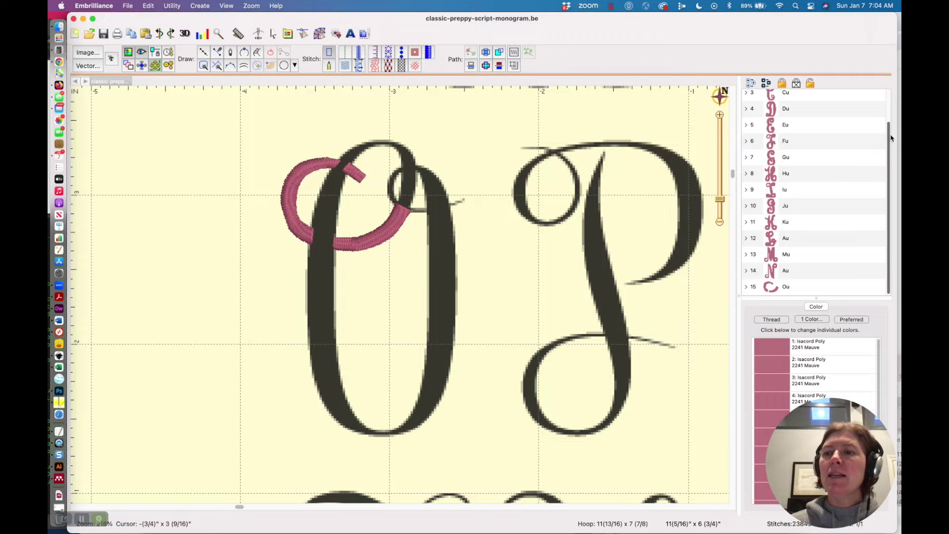
scroll(891, 137, "up", 3)
left_click(773, 96)
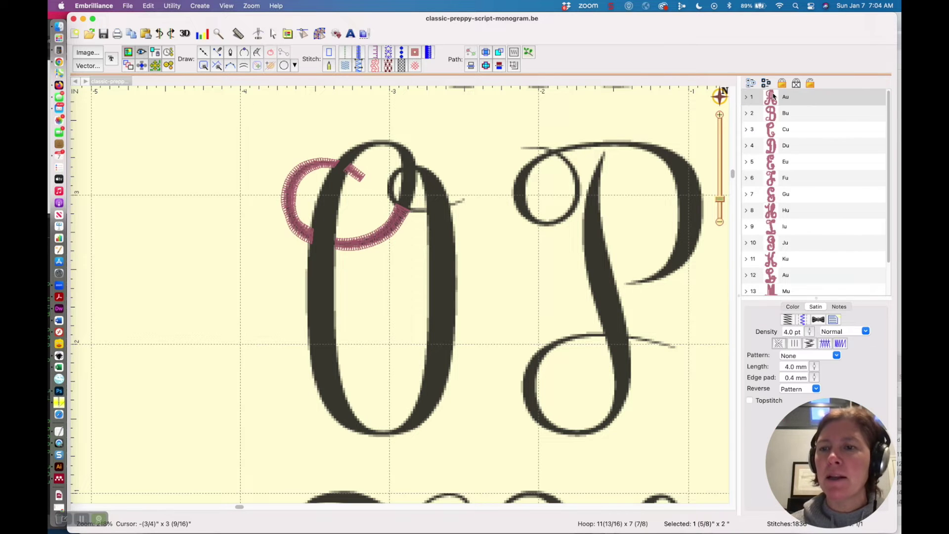
left_click(719, 210)
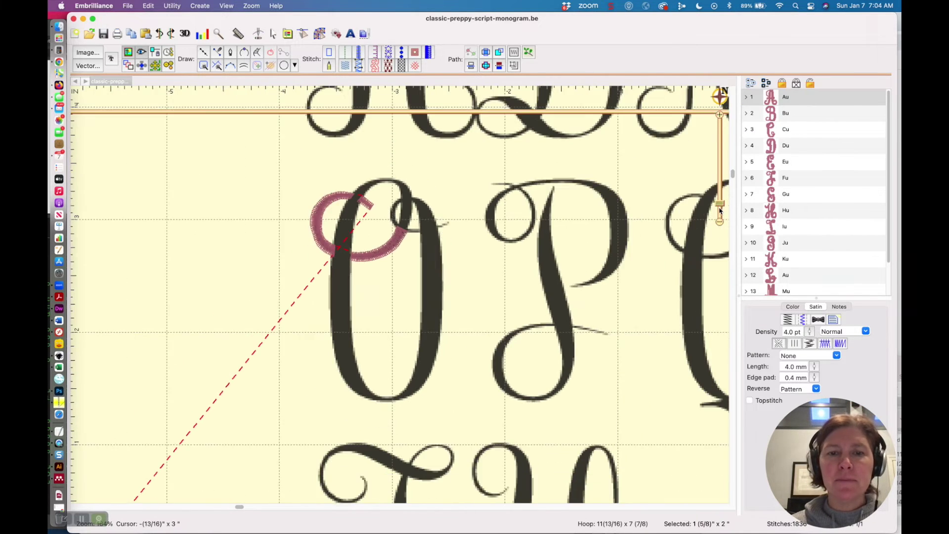
left_click(719, 210)
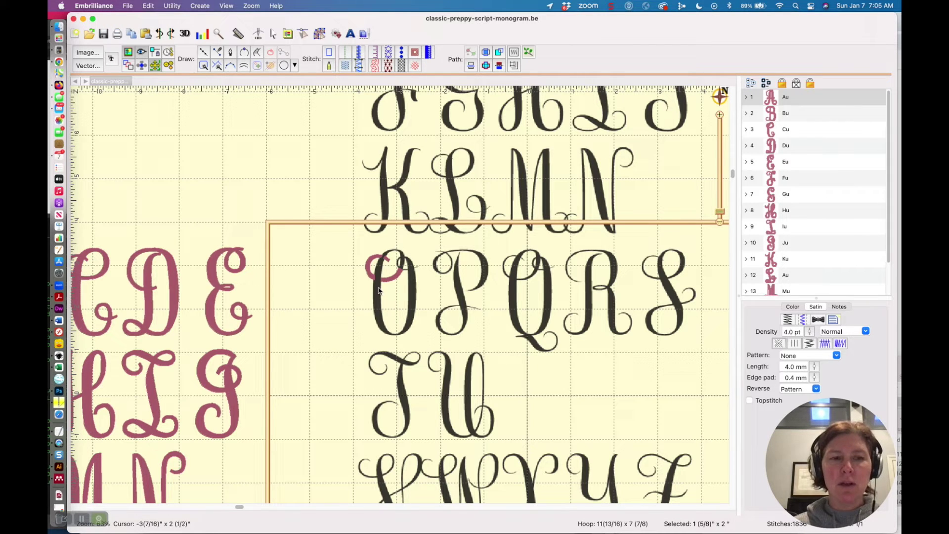
left_click(764, 161)
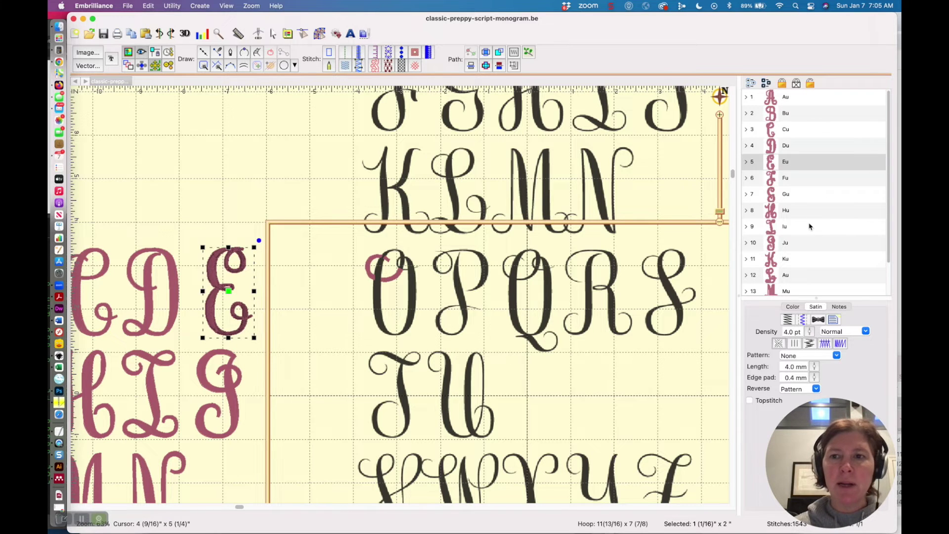
Step: Move the pink E into the hoop and branch its columns 5:1–5:4 into one object
left_click_drag(720, 216, 719, 214)
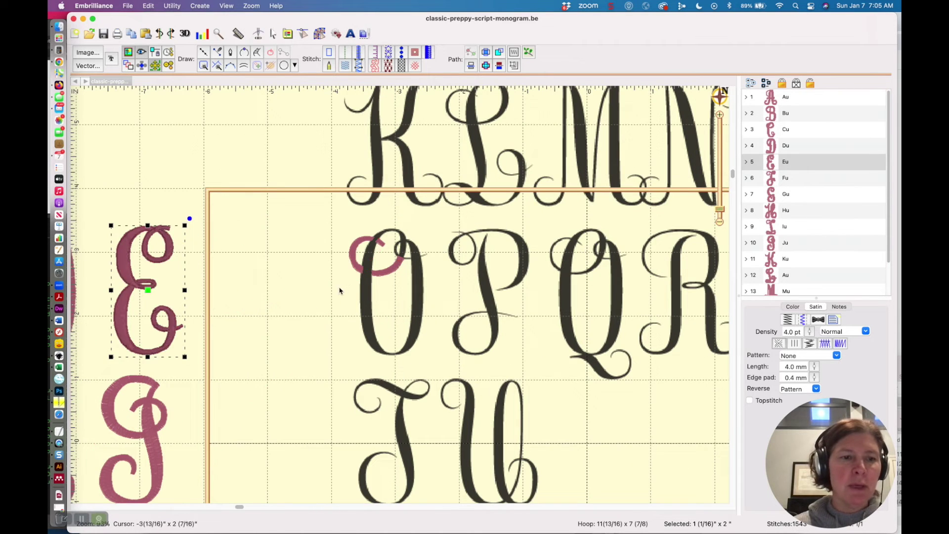
left_click_drag(149, 288, 260, 286)
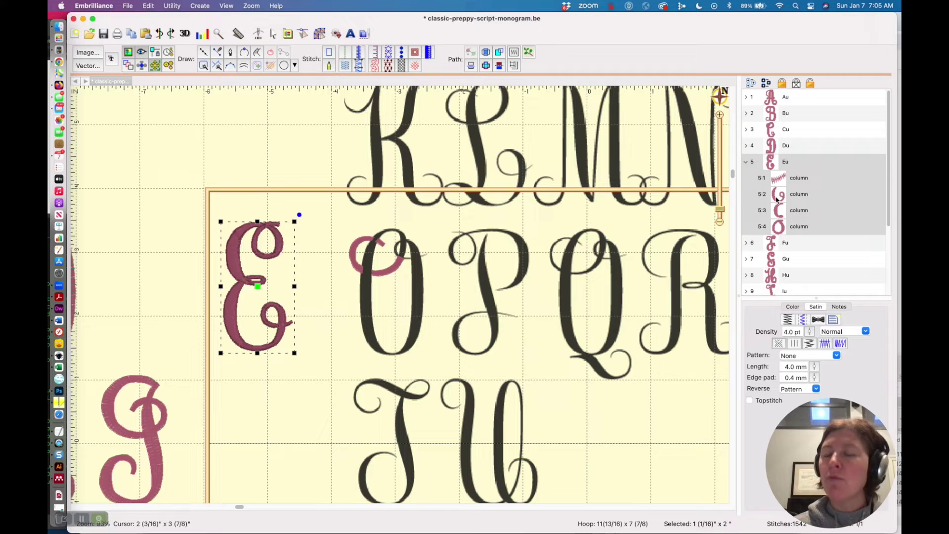
left_click(777, 180)
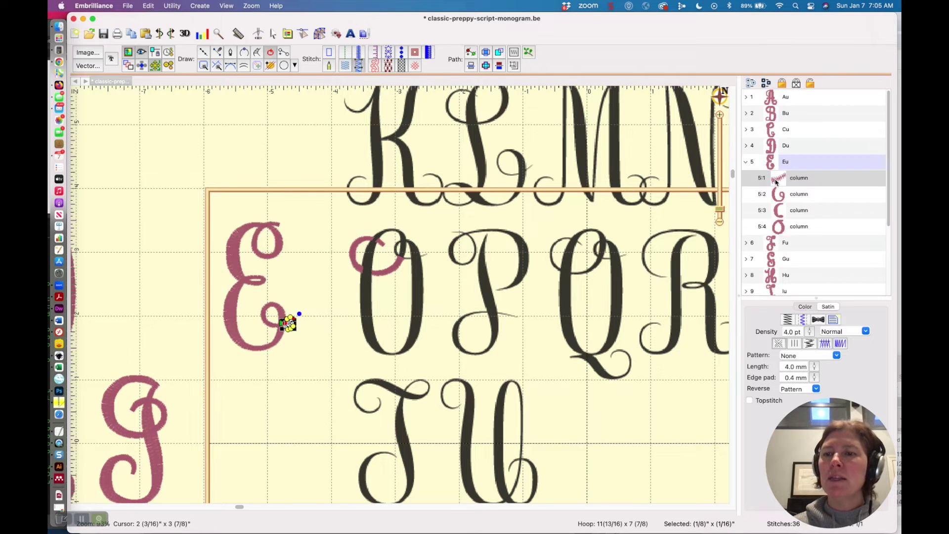
left_click(781, 227, "shift")
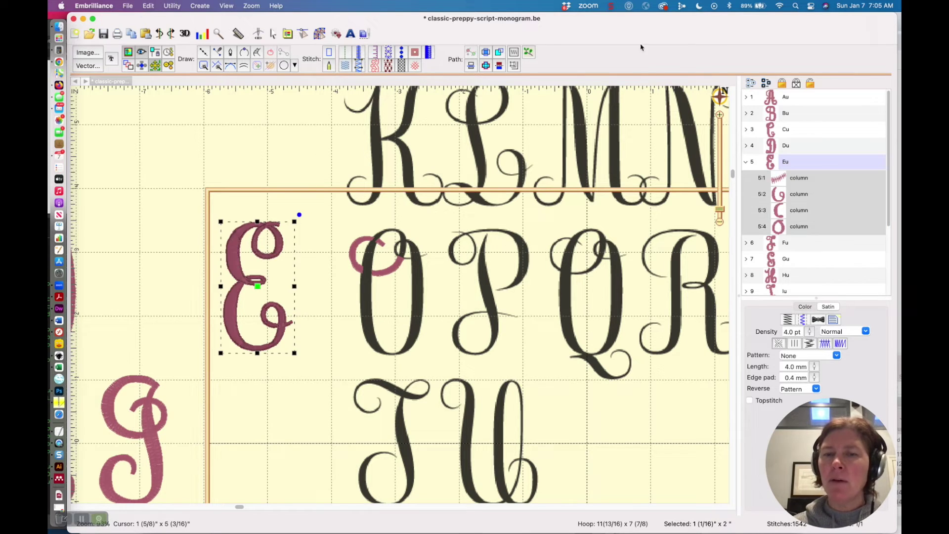
left_click(528, 52)
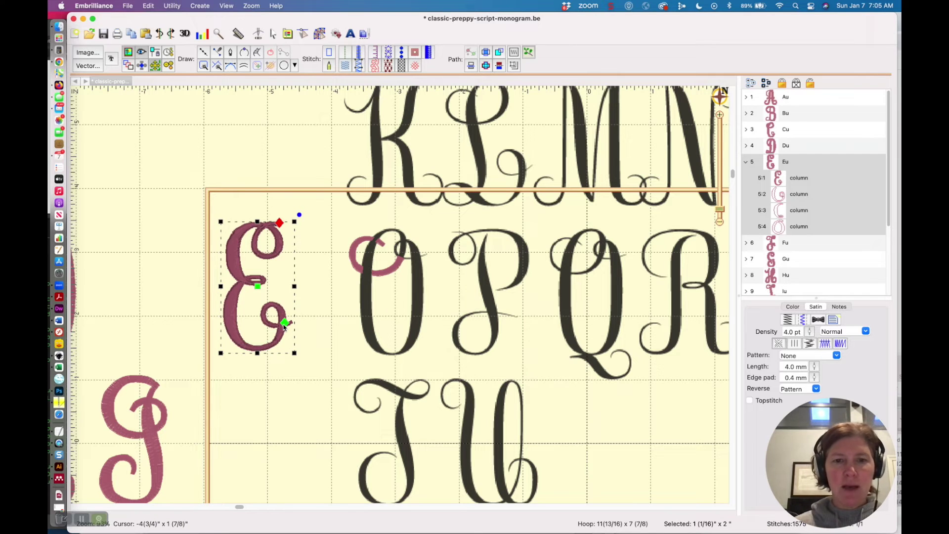
Step: Move the E's entry and exit points down to the letter's base
left_click_drag(284, 328, 236, 346)
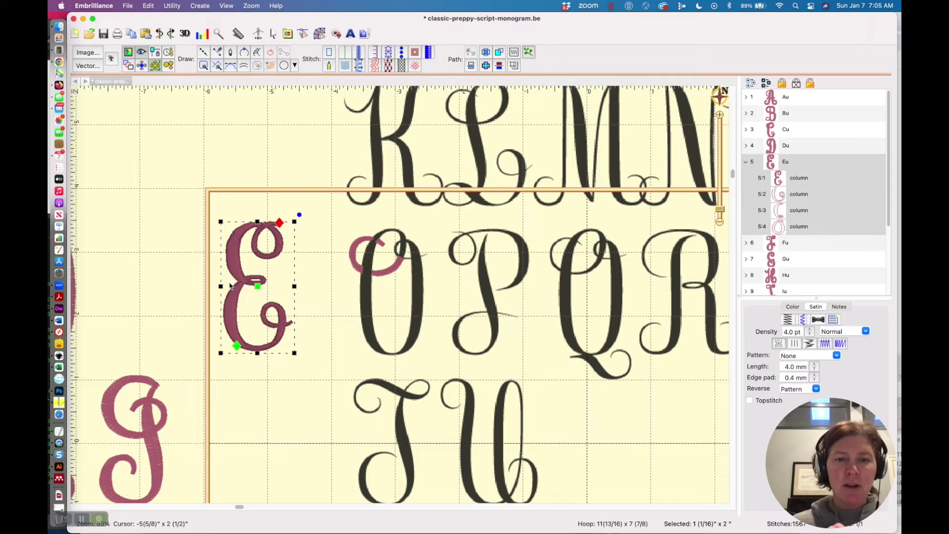
left_click_drag(280, 224, 275, 349)
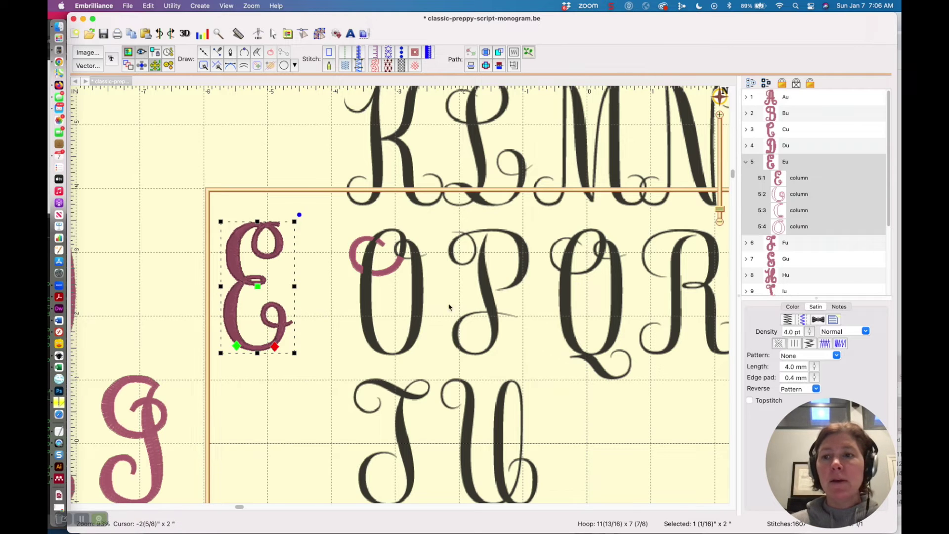
left_click(746, 162)
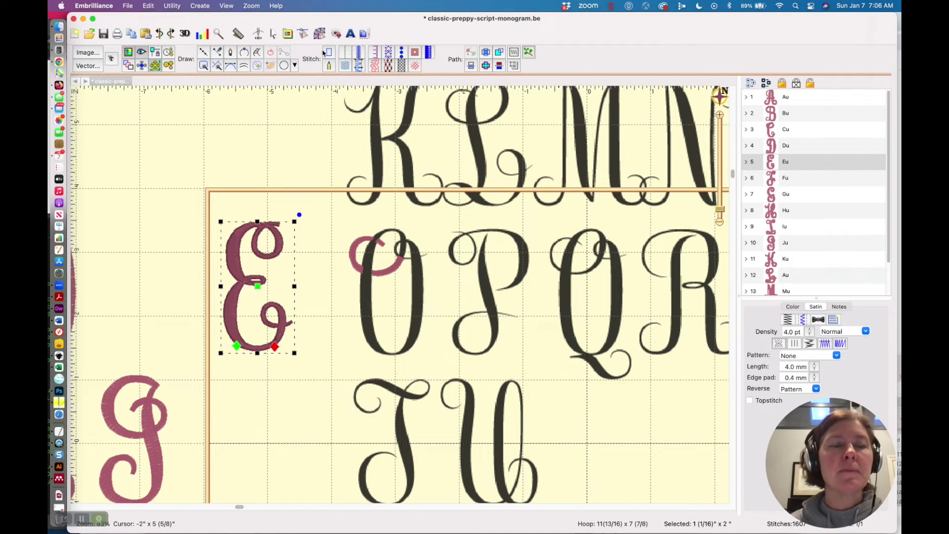
left_click(200, 6)
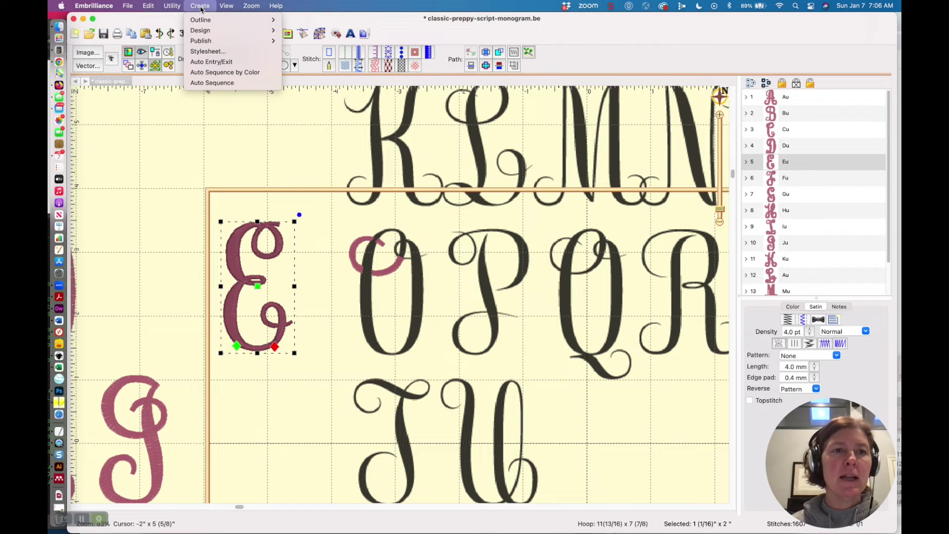
Step: Publish the script font with 50 mm default, 25 mm minimum and 100 mm maximum sizes
mouse_move(203, 43)
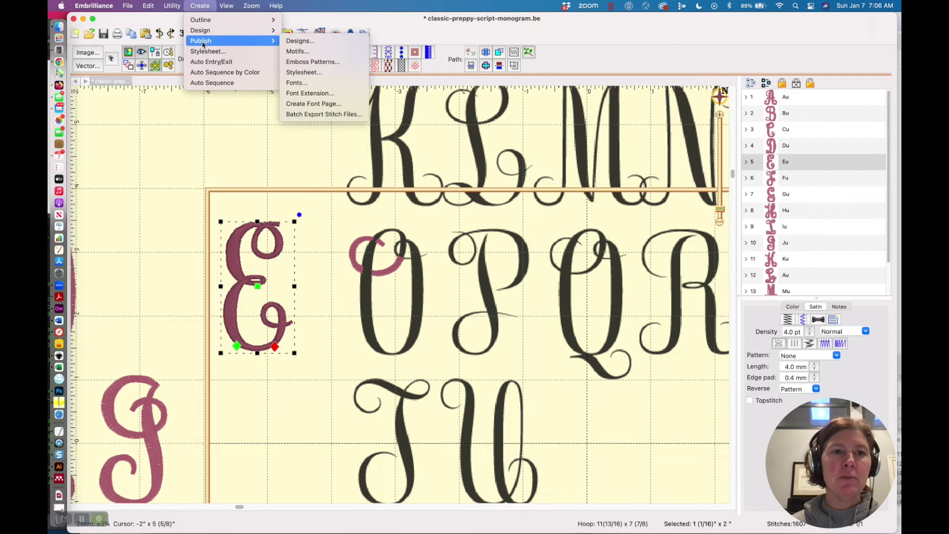
left_click(313, 86)
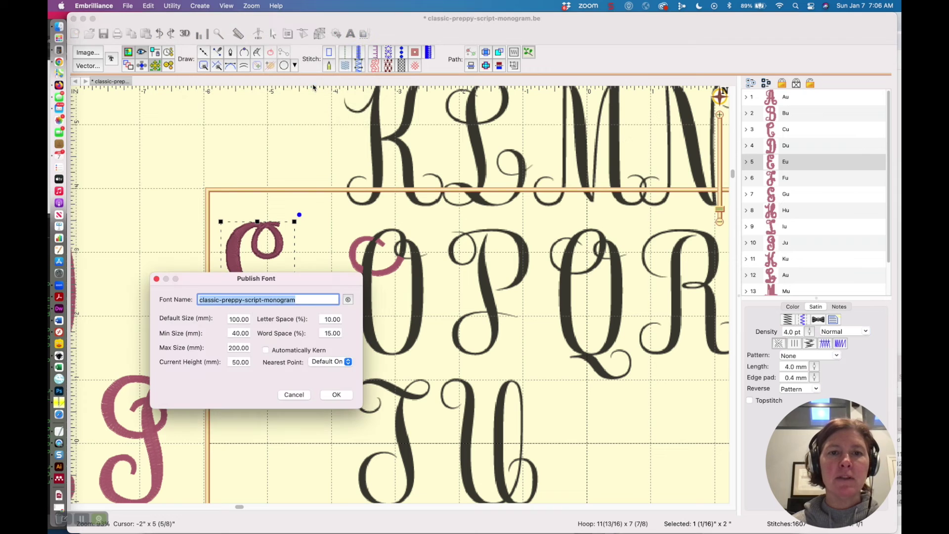
left_click_drag(272, 269, 458, 123)
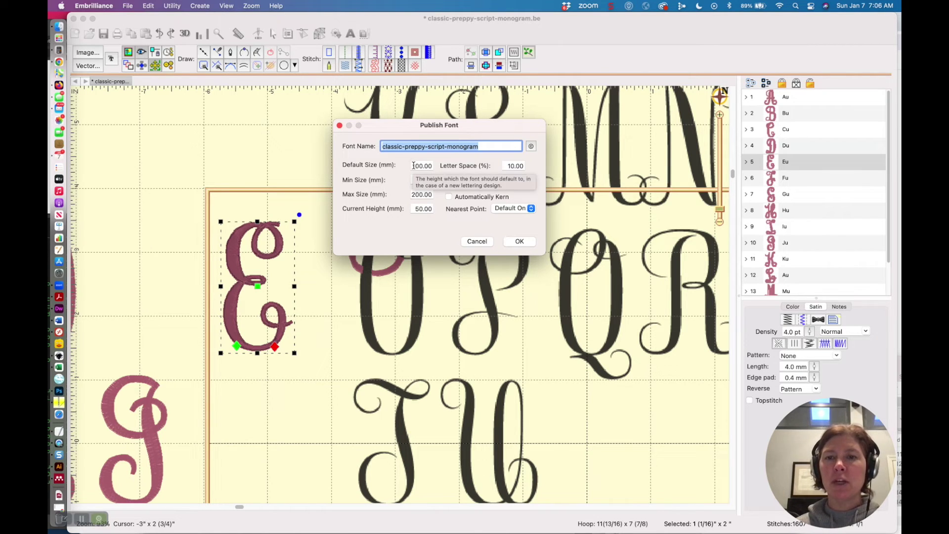
double_click(430, 166)
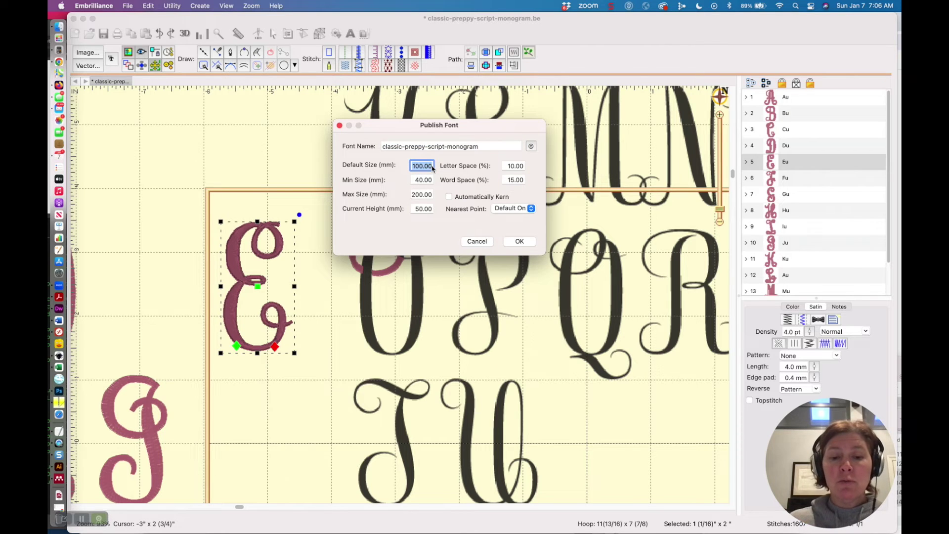
type("50")
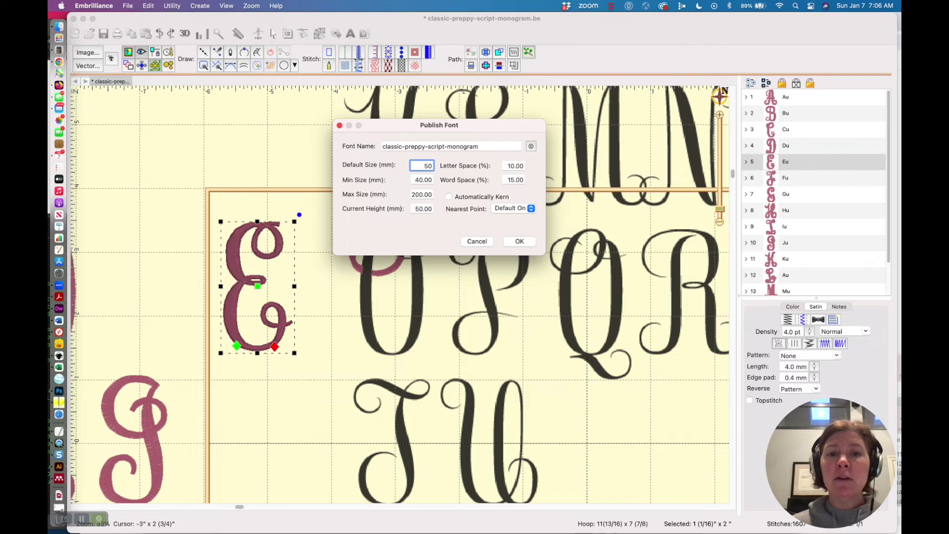
double_click(416, 181)
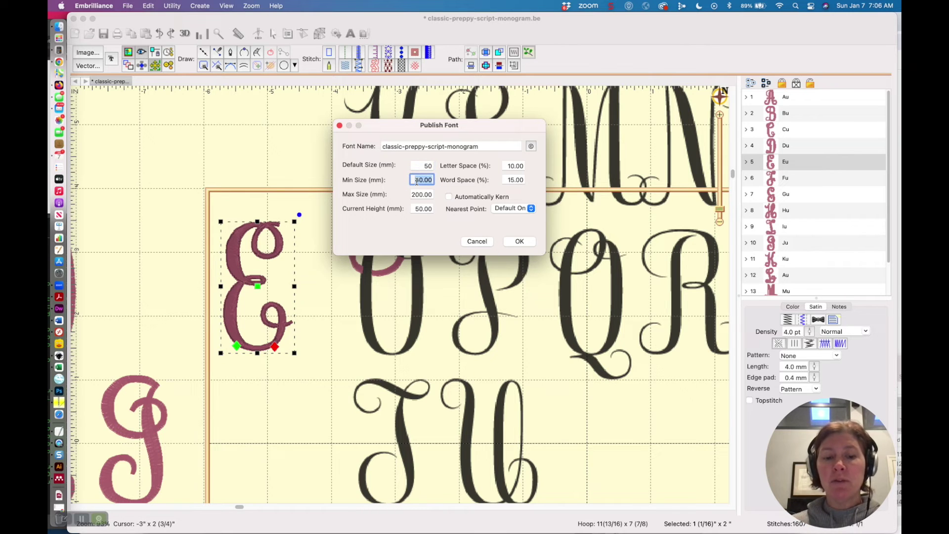
type("25")
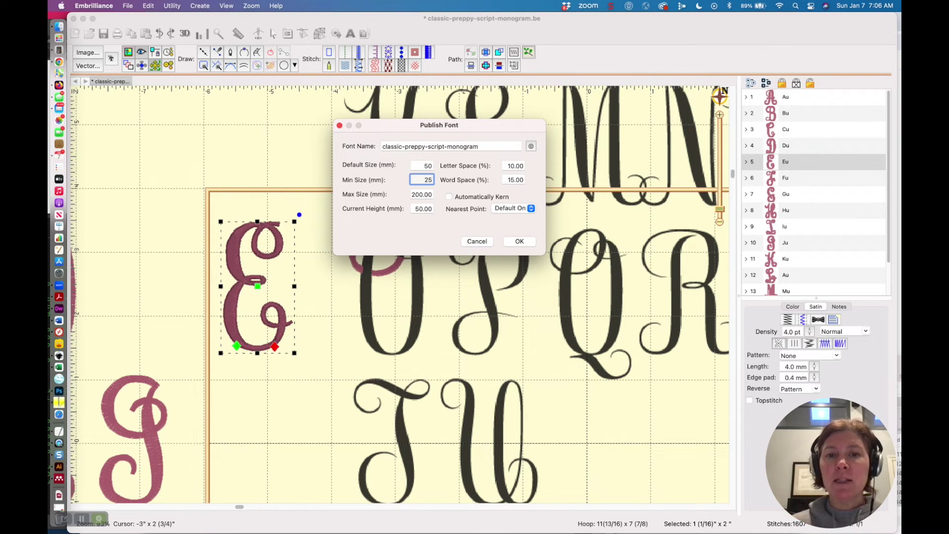
left_click(415, 195)
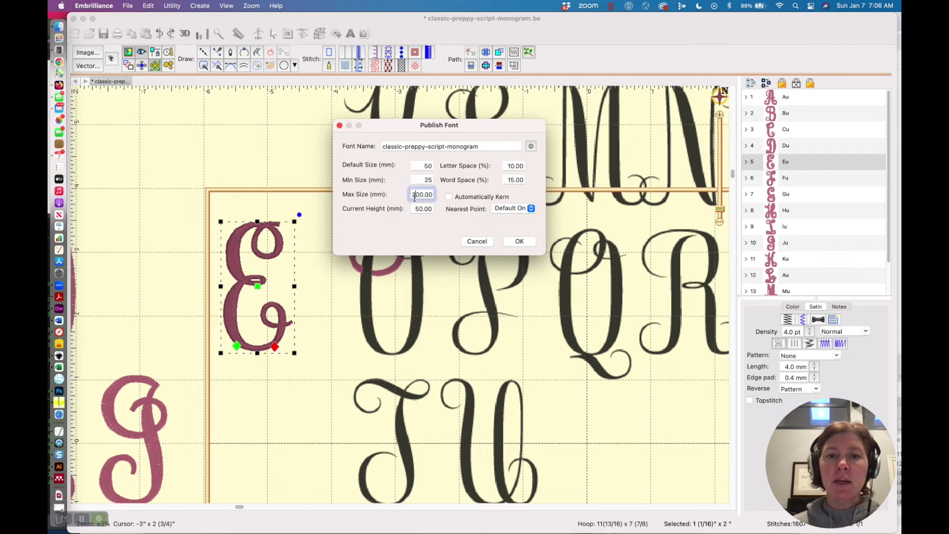
left_click(422, 164)
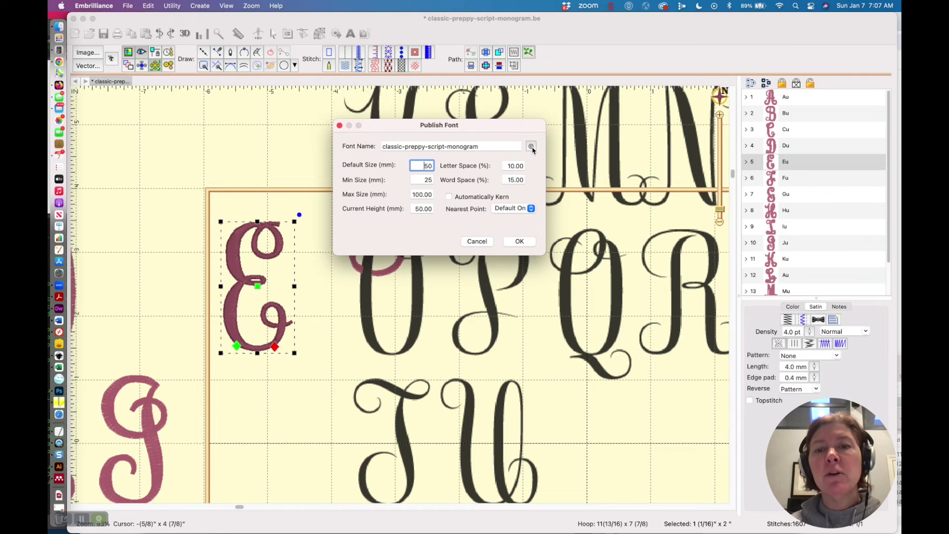
left_click(519, 241)
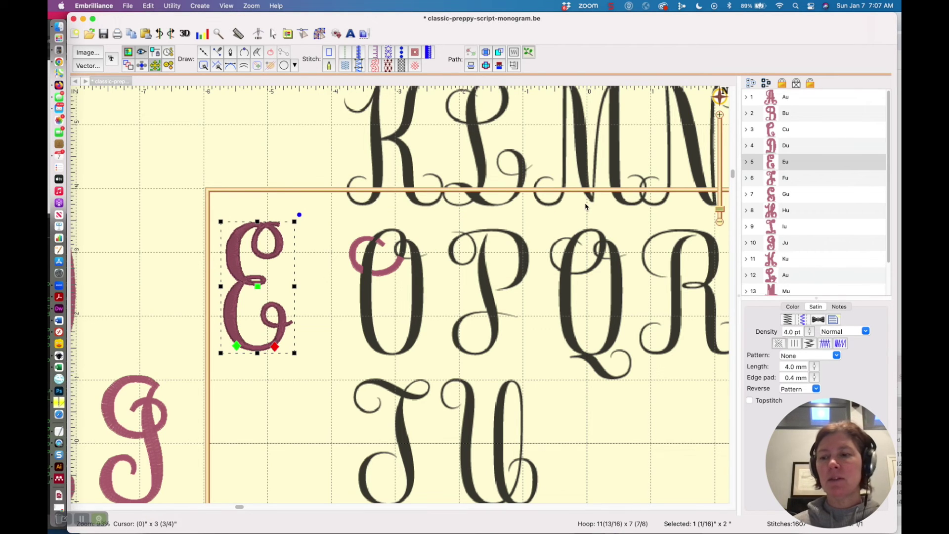
Step: Create a new design and add lettering in the classic-preppy-script-monogram font
left_click(128, 6)
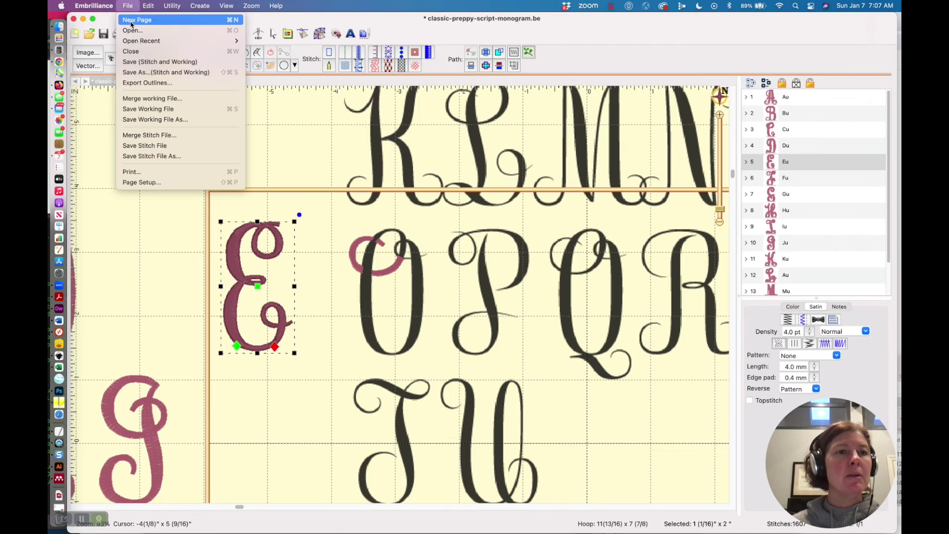
left_click(138, 18)
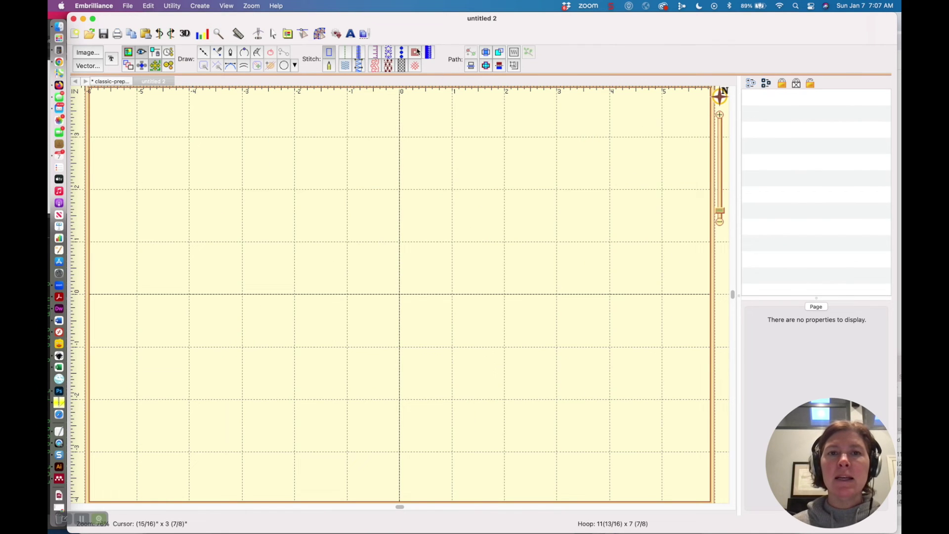
left_click(352, 34)
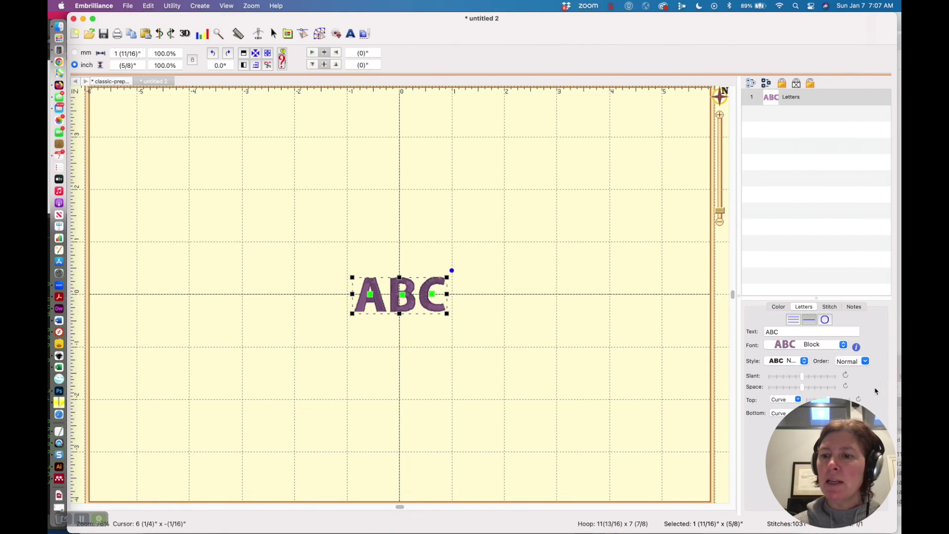
left_click(838, 348)
scroll(816, 495, "down", 5)
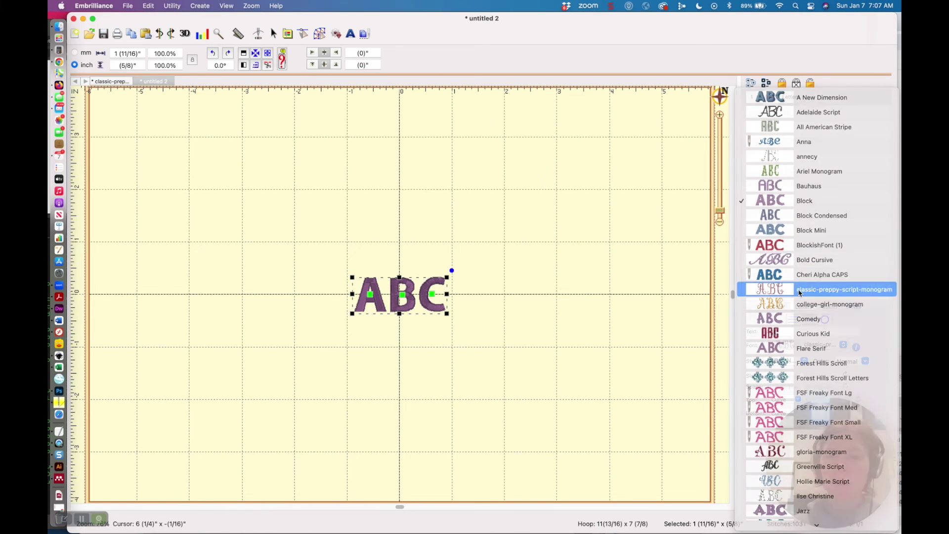
left_click(835, 289)
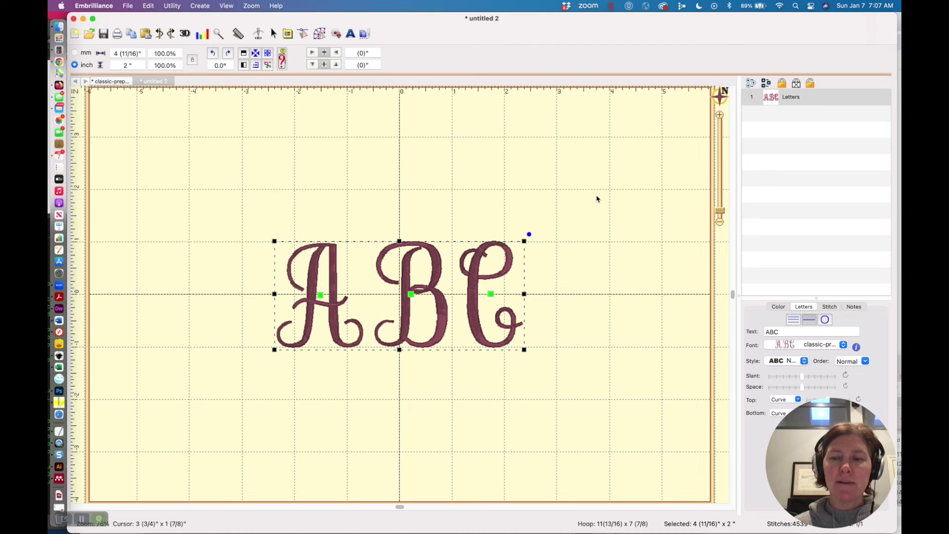
Step: Change the lettering text to 'ABcDEFGHI'
double_click(795, 332)
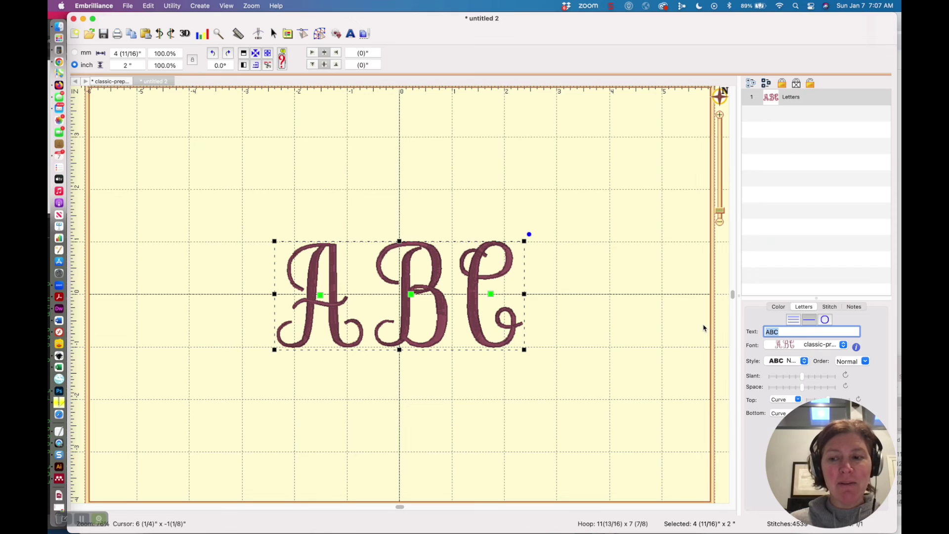
type("J")
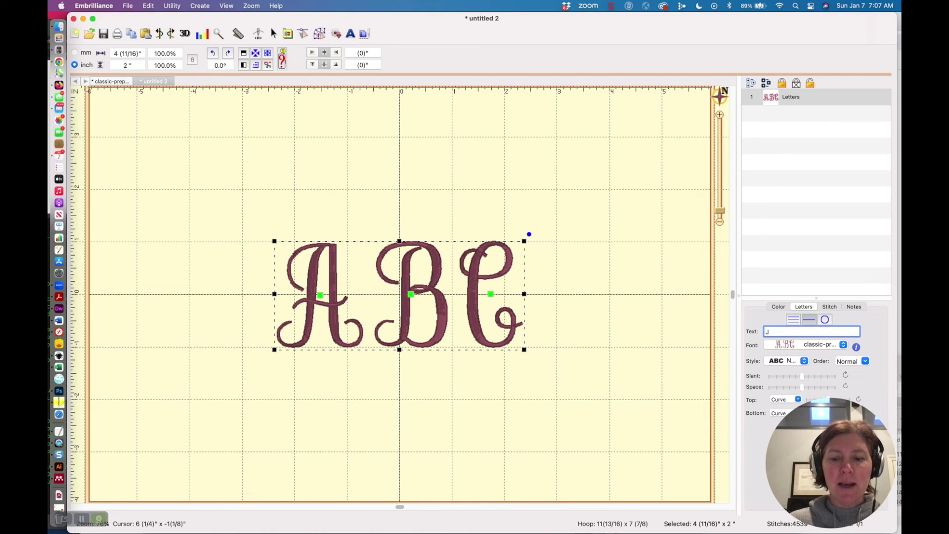
type("ABS")
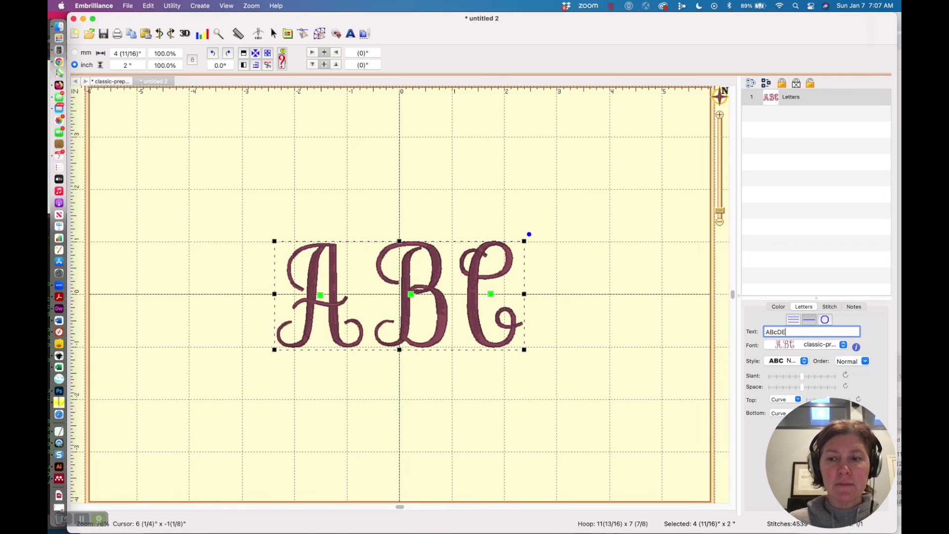
key("BackSpace")
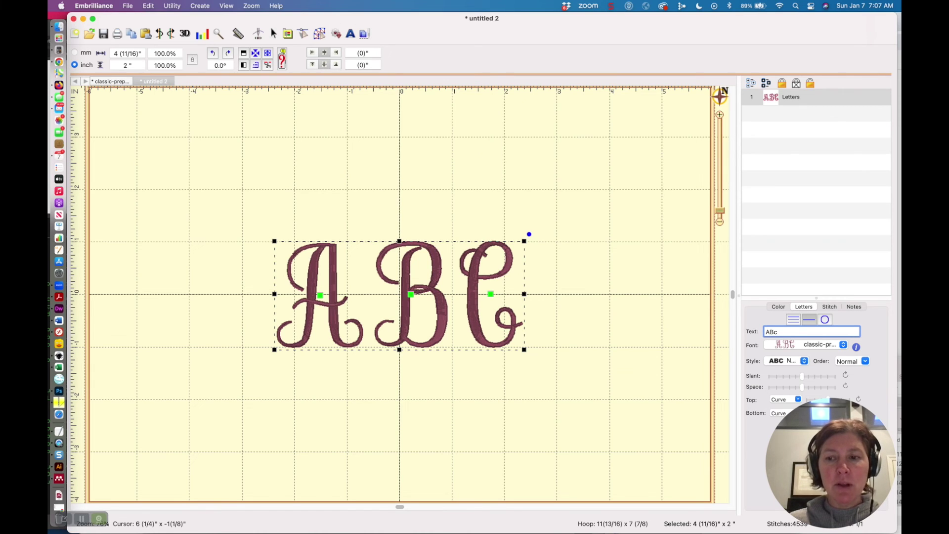
type("cDE")
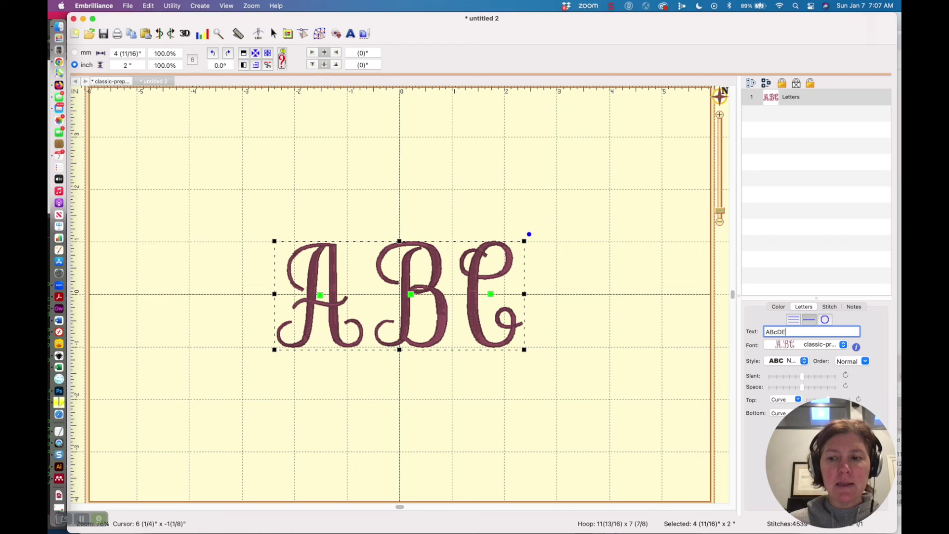
type("FGHI")
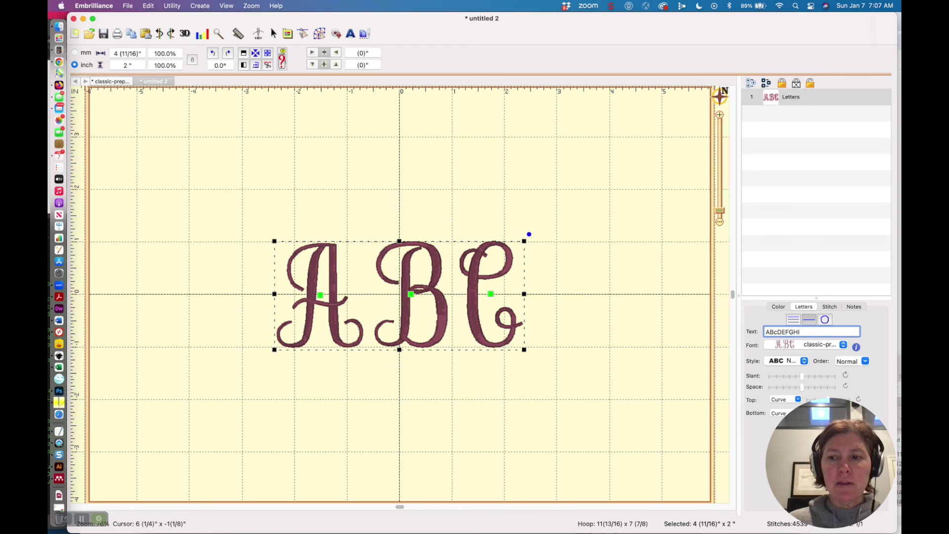
key("Return")
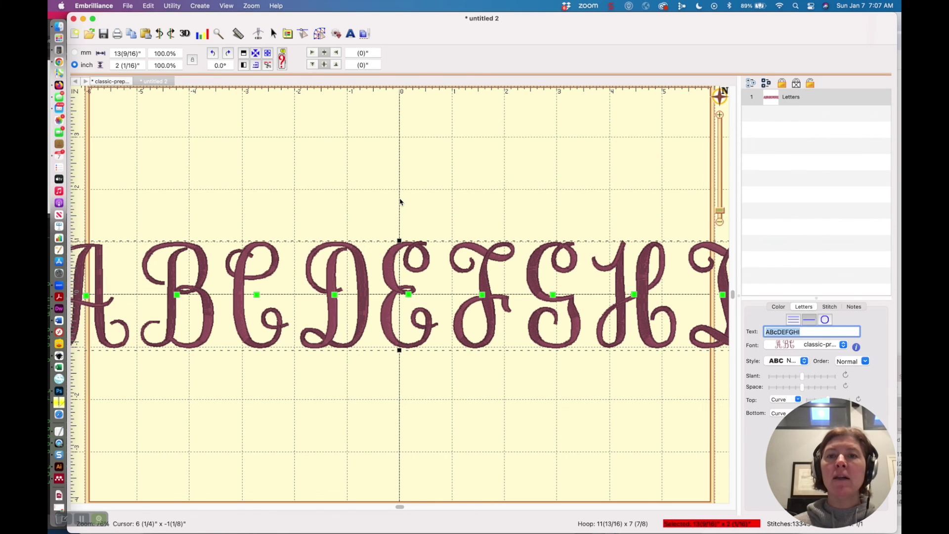
left_click(110, 81)
Step: Review the Publish Font settings again and cancel without republishing
left_click(199, 6)
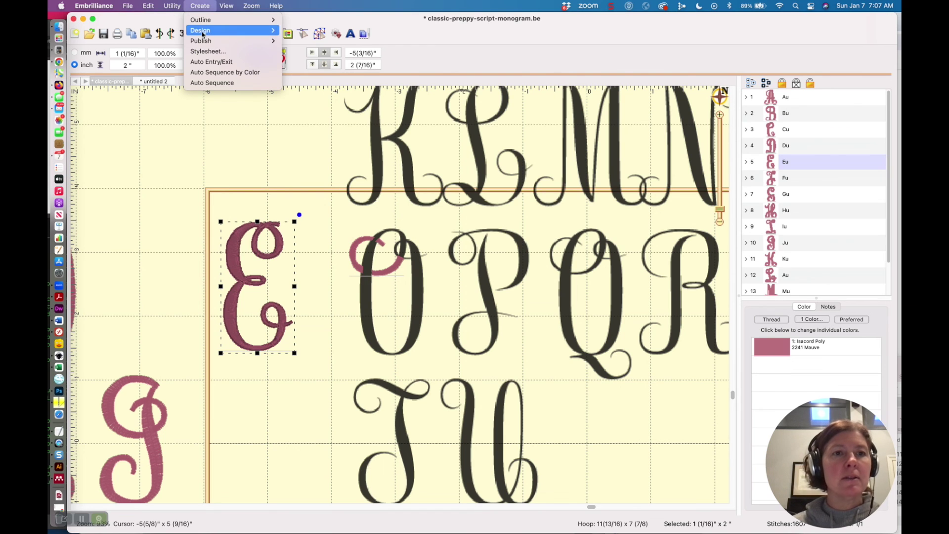
mouse_move(204, 42)
left_click(296, 83)
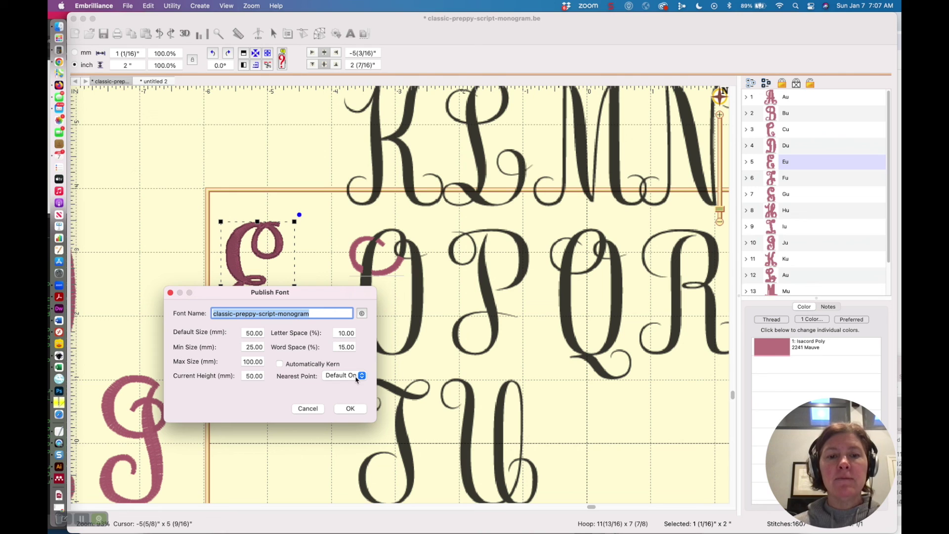
left_click(308, 409)
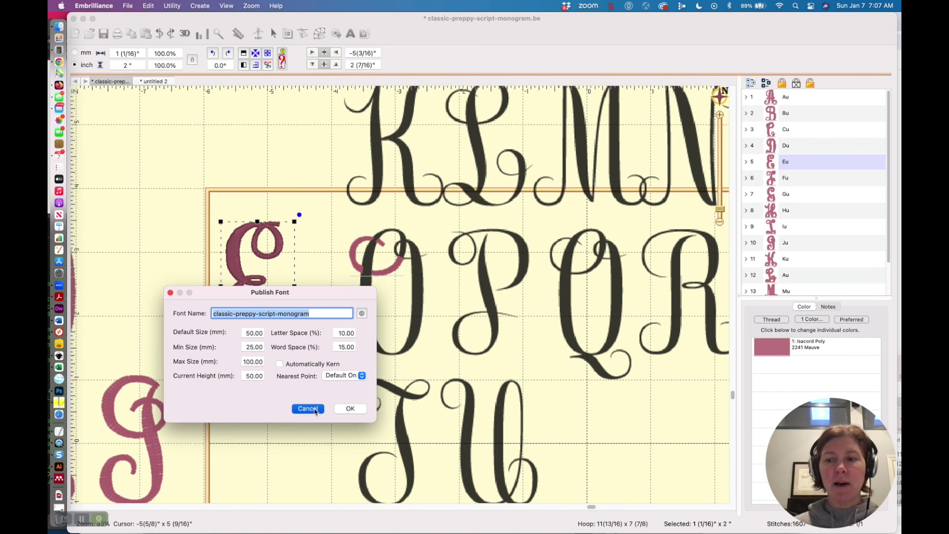